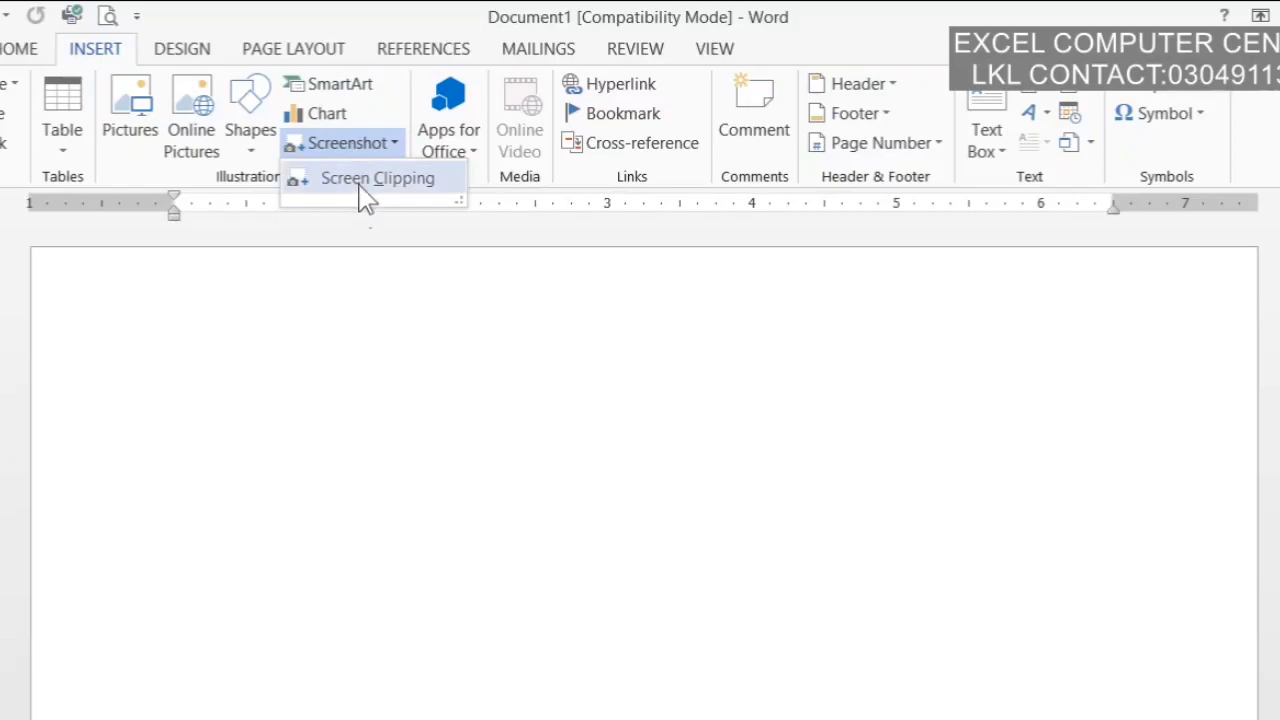
Insert a screen clipping of the desktop icon area and shrink the picture to about 1.87" high by 2.7" wide.
{"action": "left_click", "coordinate": [370, 182]}
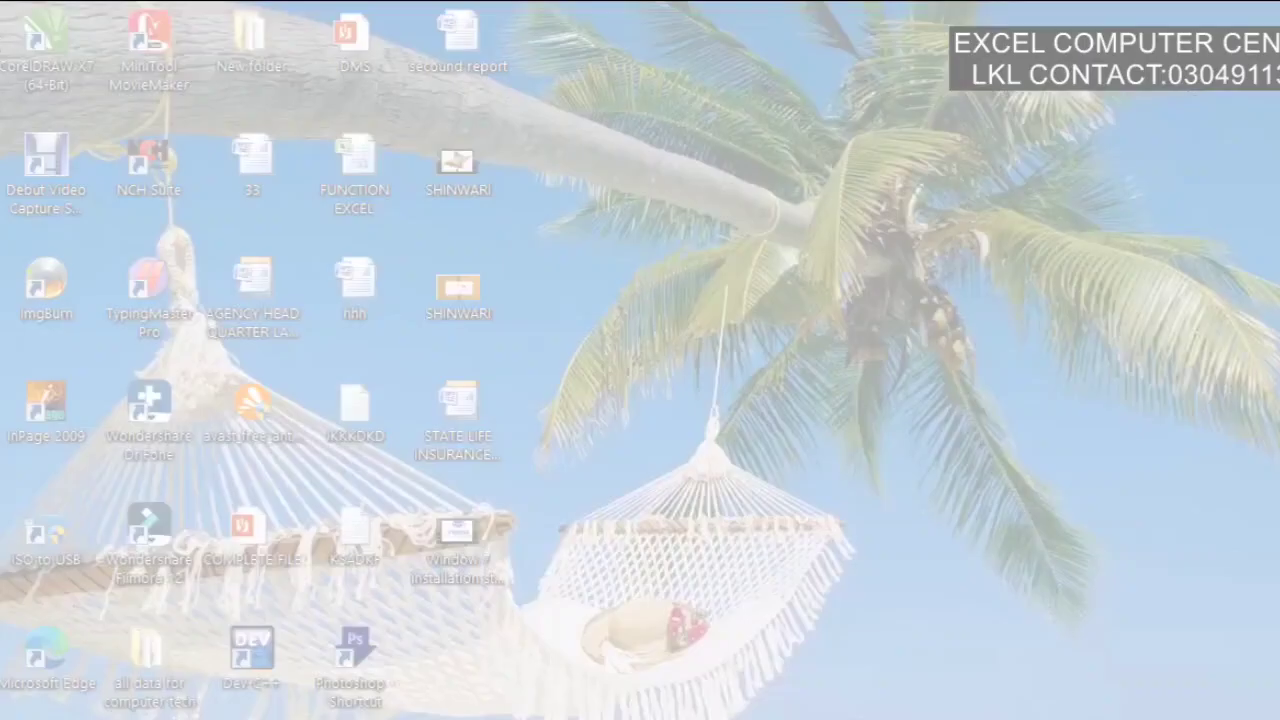
{"action": "left_click_drag", "start_coordinate": [2, 2], "coordinate": [581, 477]}
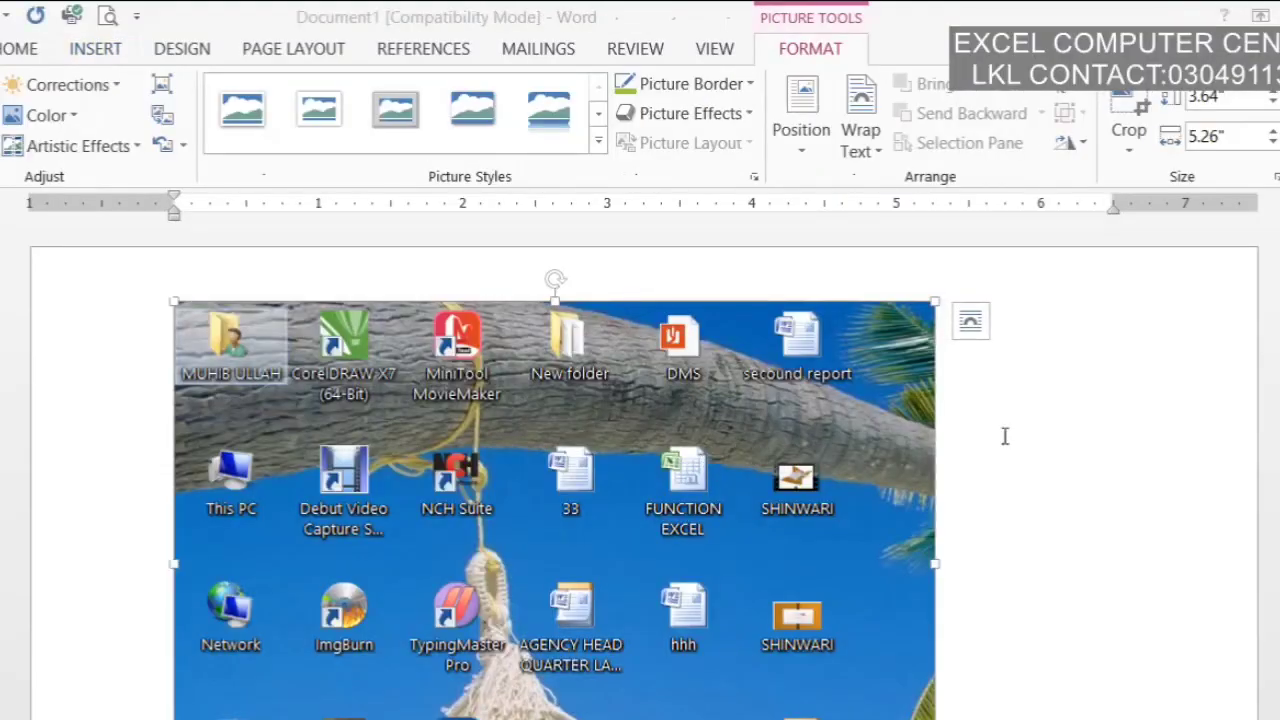
{"action": "scroll", "coordinate": [644, 470], "scroll_direction": "down", "scroll_amount": 3}
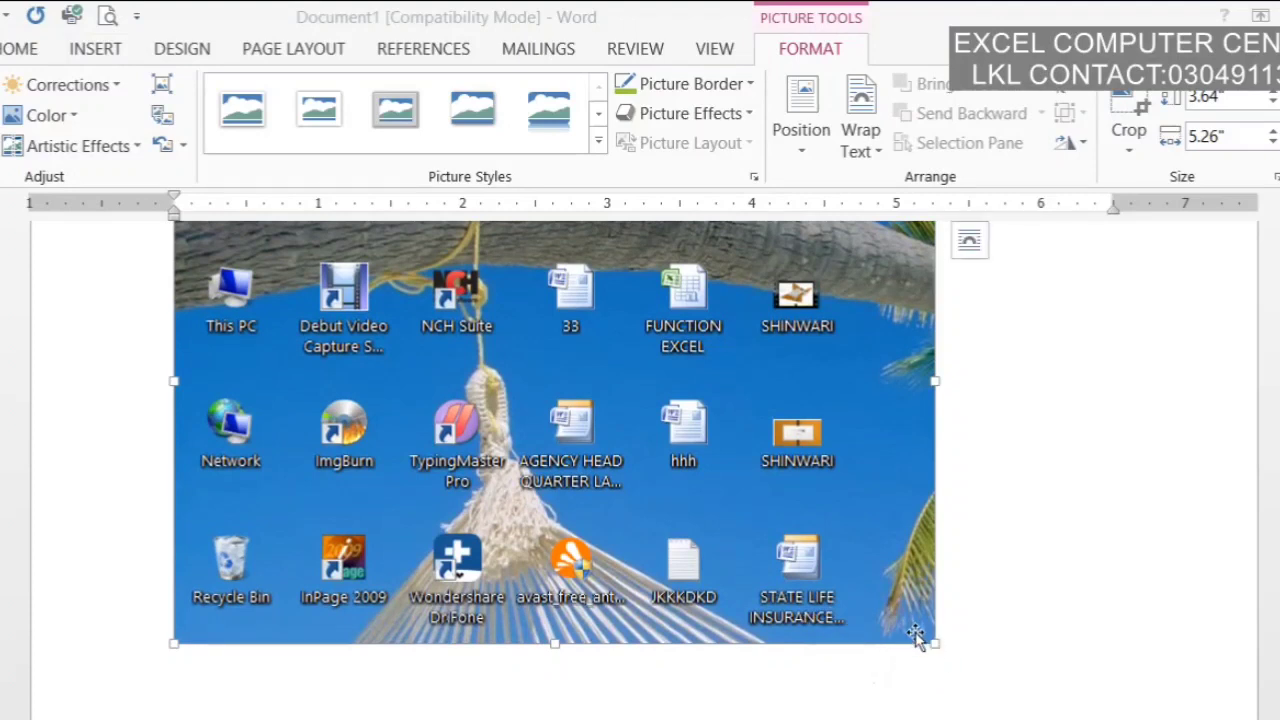
{"action": "left_click_drag", "start_coordinate": [933, 642], "coordinate": [566, 318]}
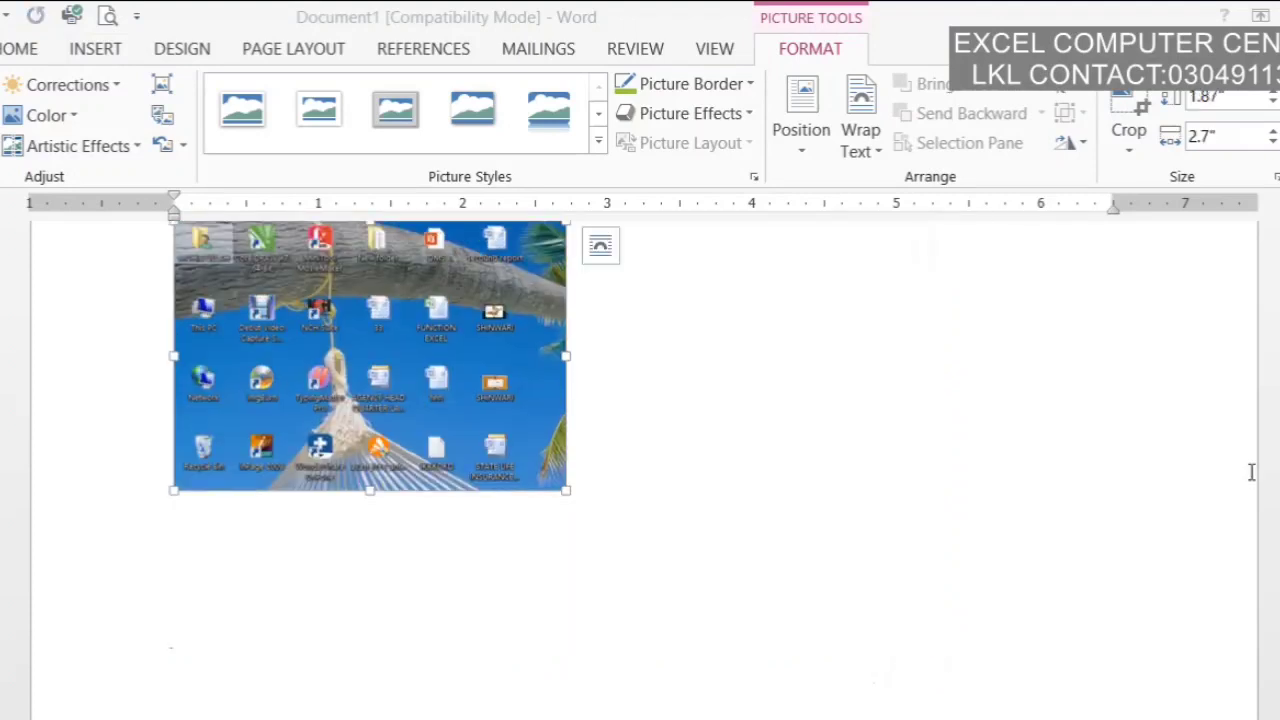
{"action": "scroll", "coordinate": [600, 440], "scroll_direction": "up", "scroll_amount": 2}
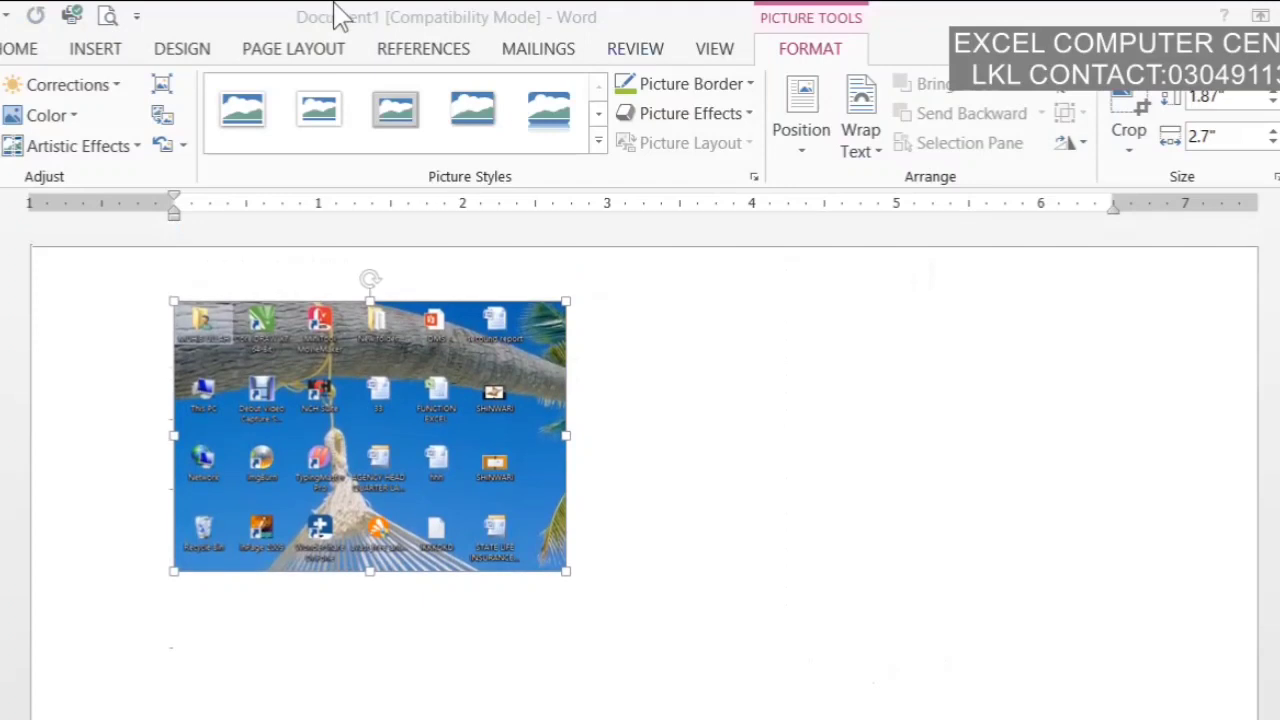
Delete the inserted screen clipping from the page.
{"action": "left_click", "coordinate": [96, 48]}
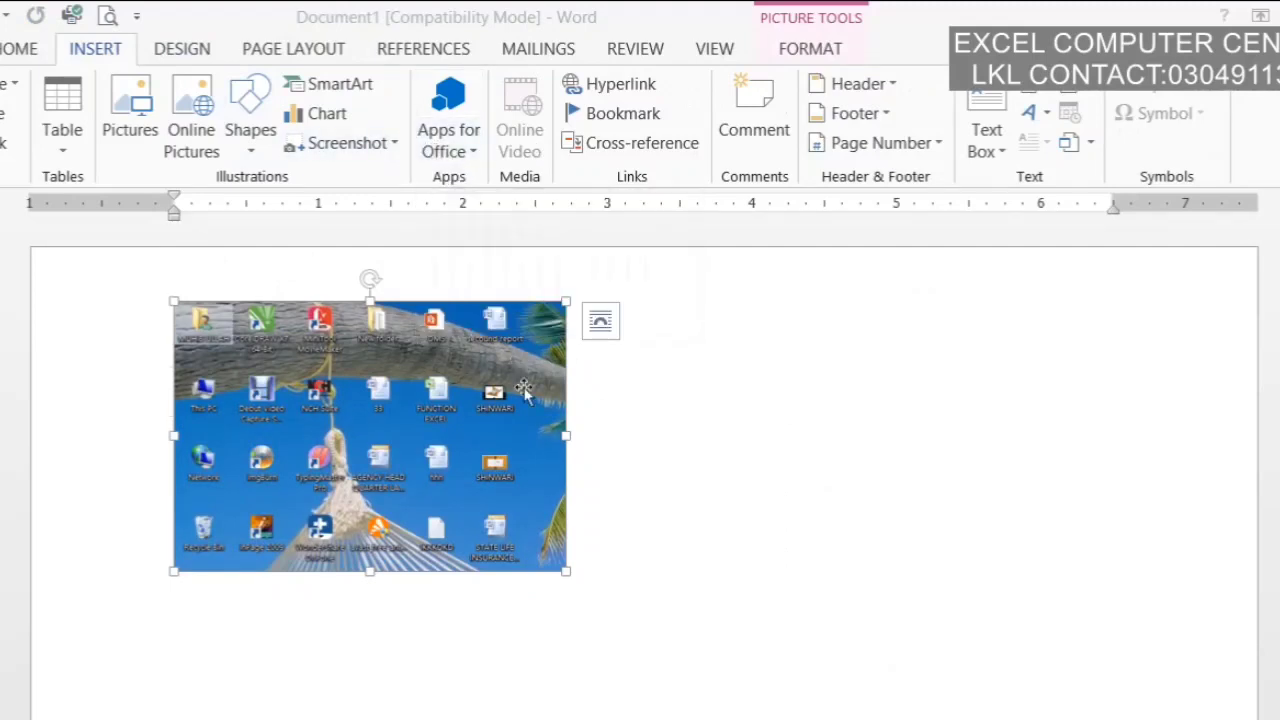
{"action": "key", "text": "Delete"}
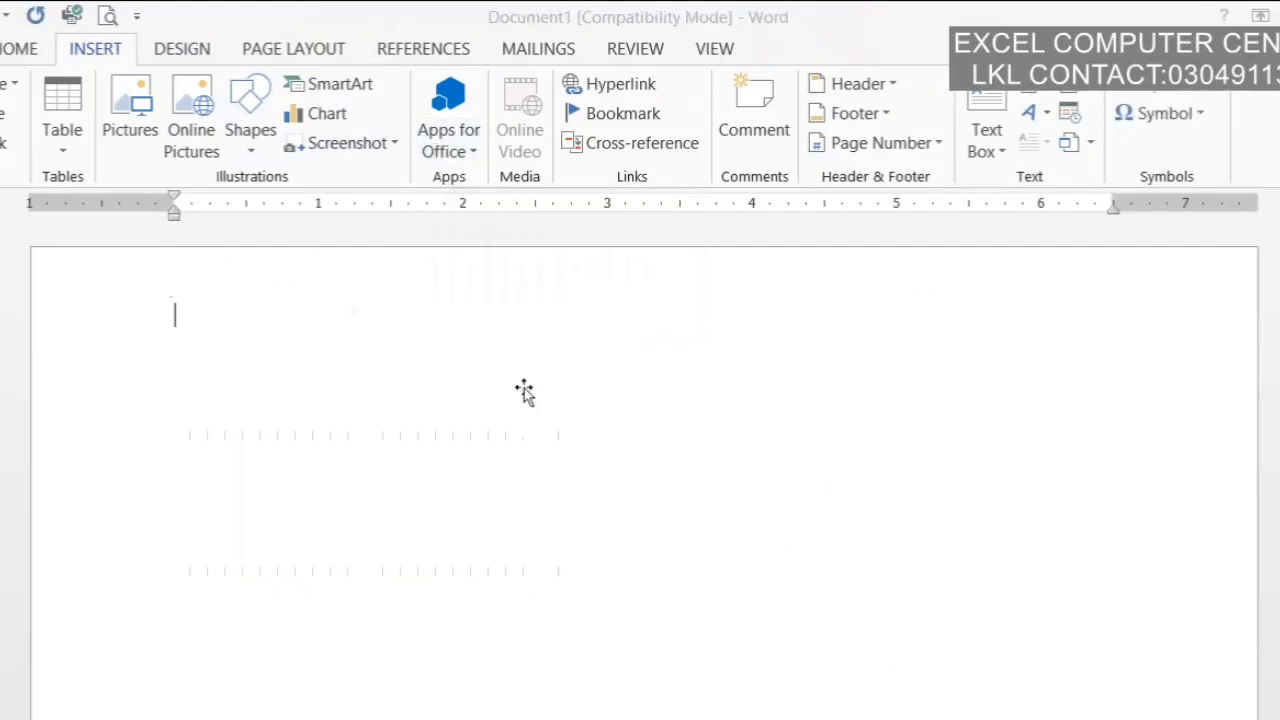
{"action": "left_click", "coordinate": [469, 152]}
{"action": "left_click", "coordinate": [392, 314]}
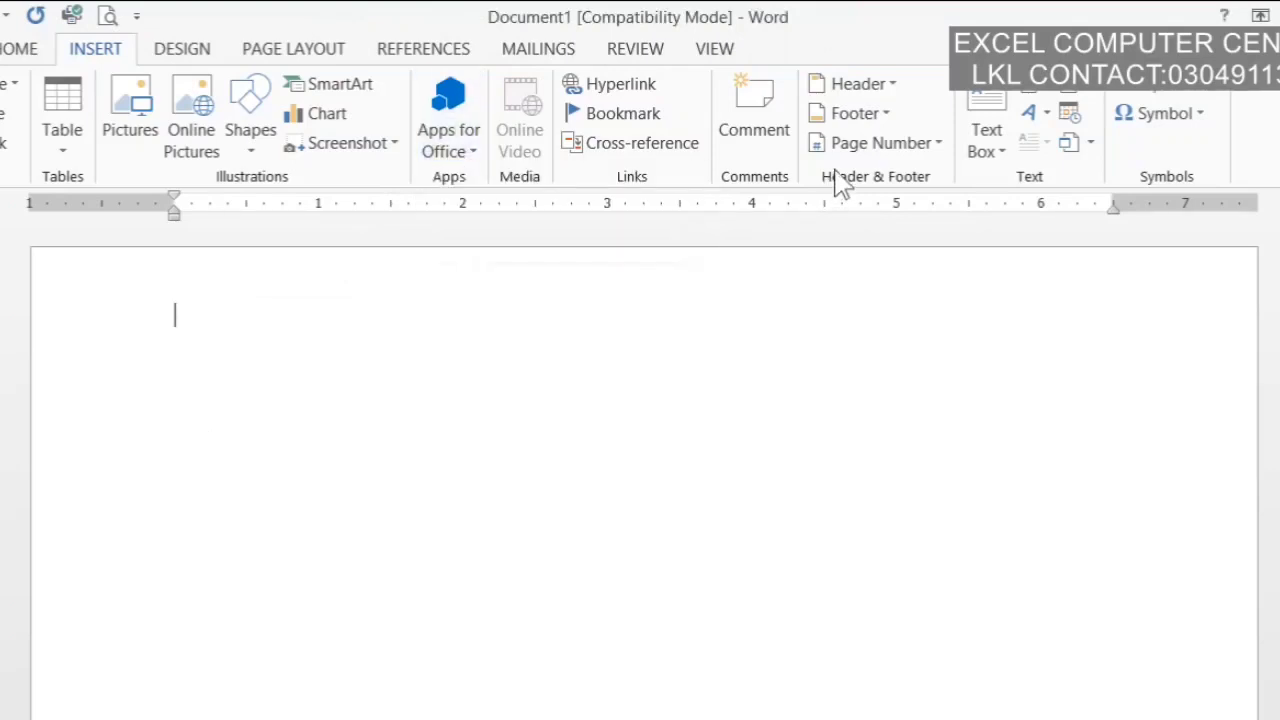
{"action": "left_click", "coordinate": [641, 95]}
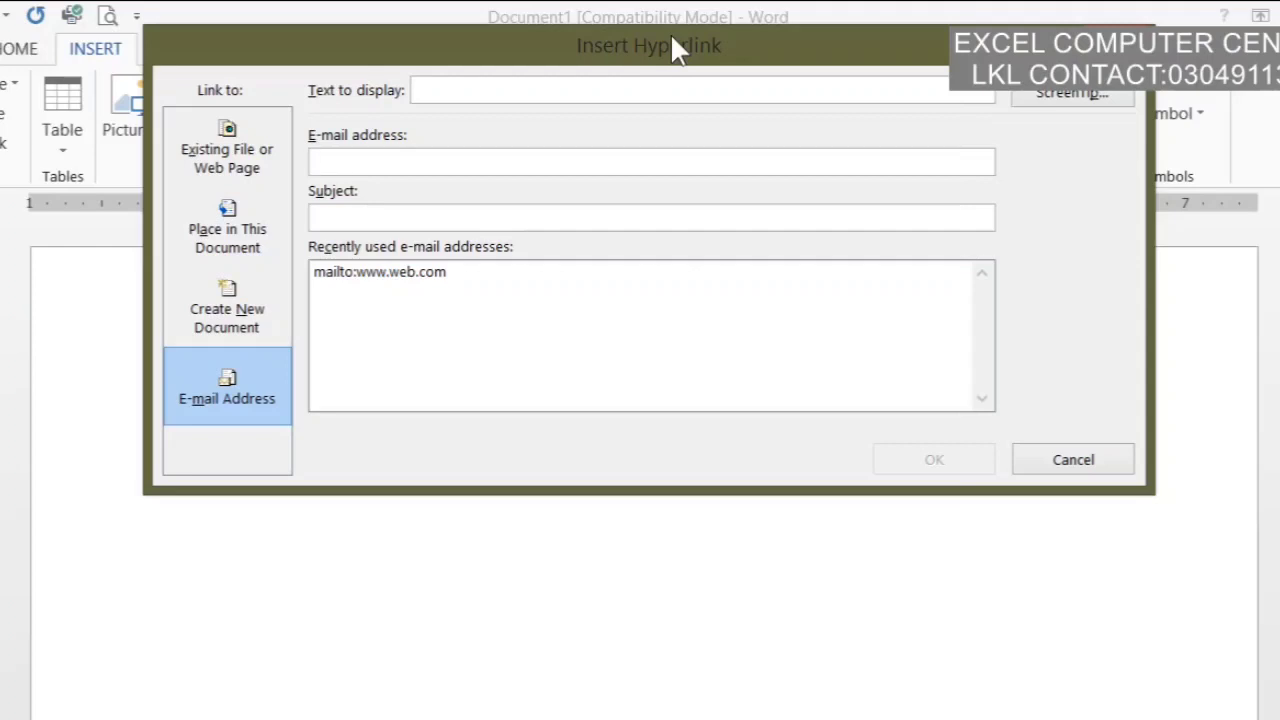
{"action": "left_click_drag", "start_coordinate": [680, 52], "coordinate": [704, 127]}
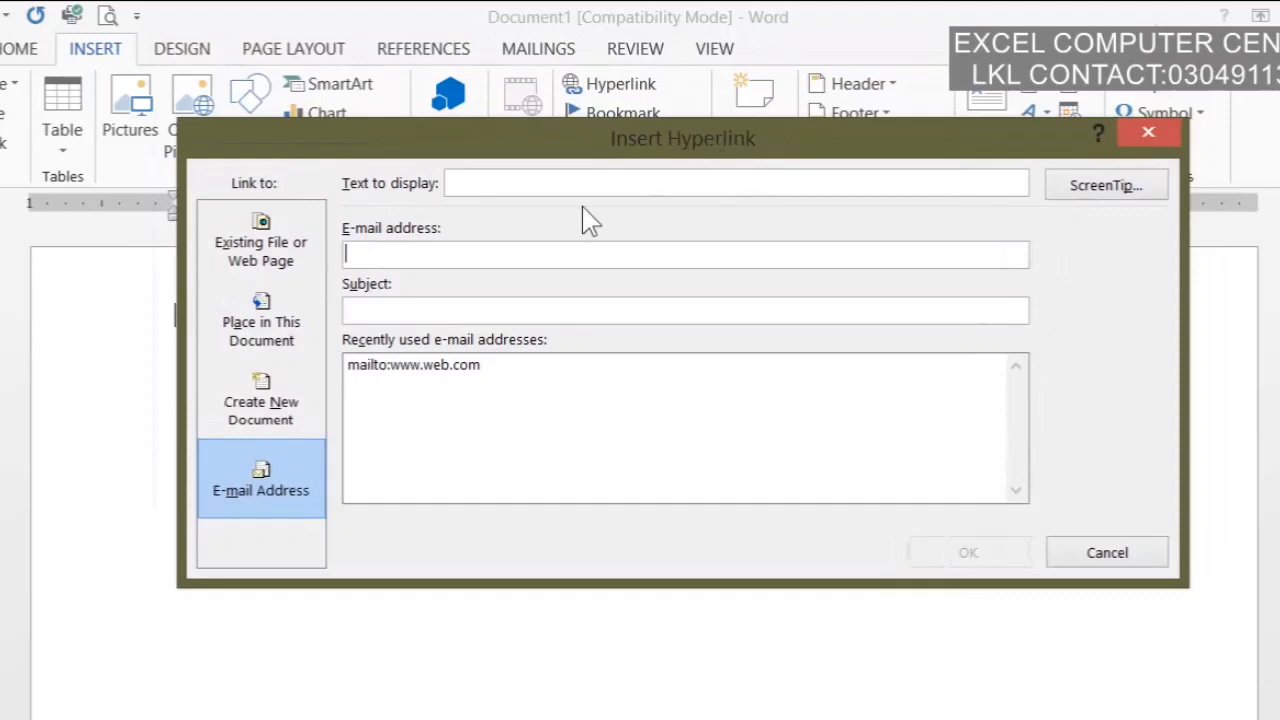
{"action": "left_click", "coordinate": [1149, 133]}
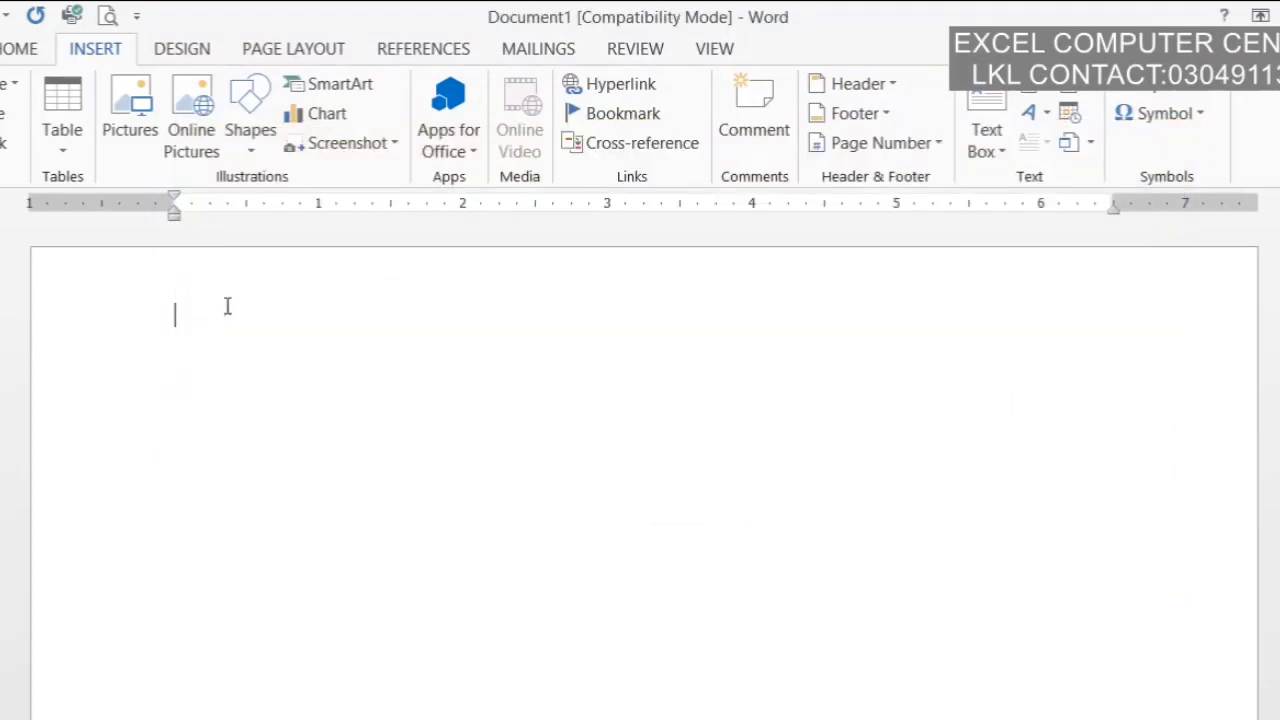
Enter a single name on the first line and hyperlink it to the existing file 12.xlsx in the Documents folder.
{"action": "type", "text": "SHAH"}
{"action": "left_click", "coordinate": [200, 312]}
{"action": "left_click", "coordinate": [632, 78]}
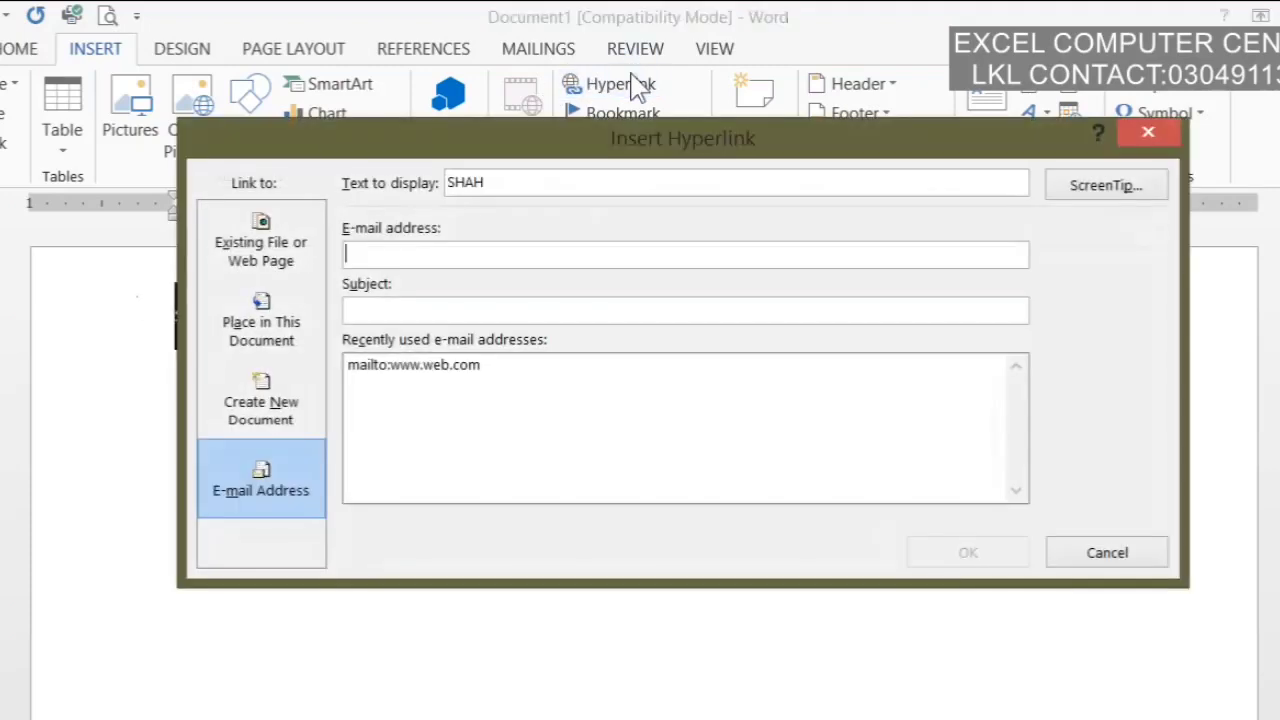
{"action": "left_click", "coordinate": [410, 250]}
{"action": "left_click", "coordinate": [284, 312]}
{"action": "left_click", "coordinate": [262, 222]}
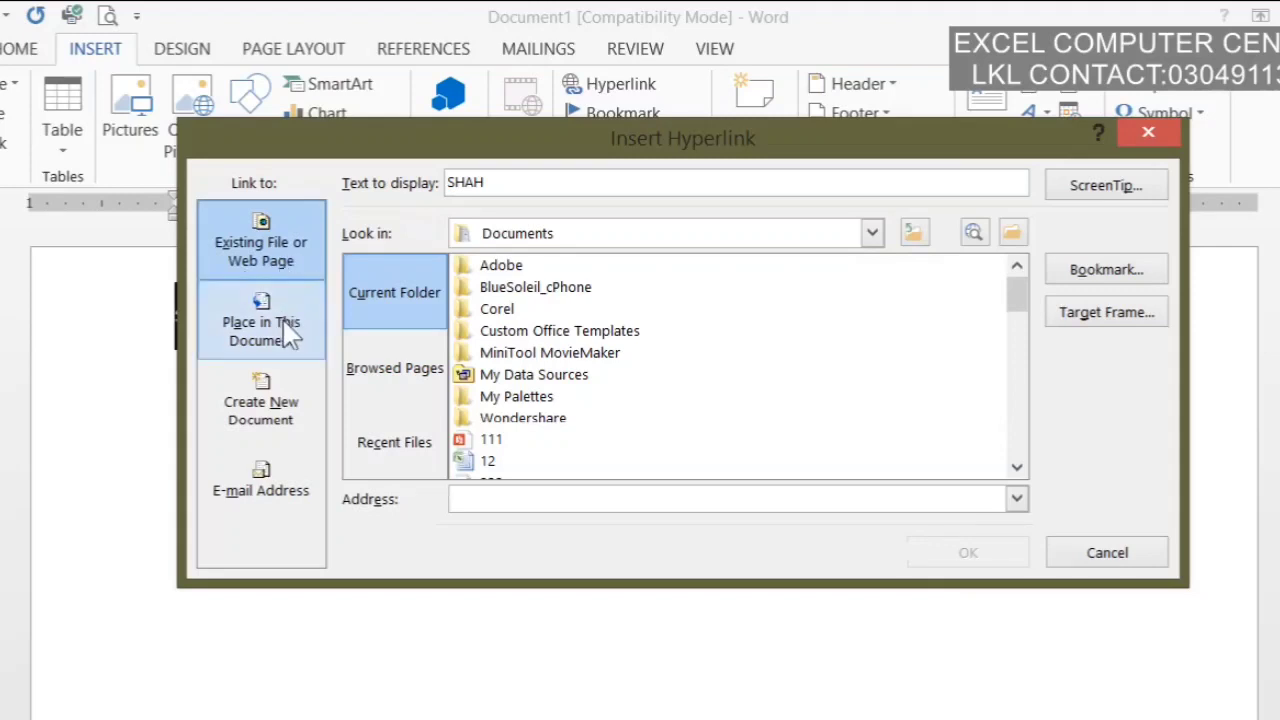
{"action": "scroll", "coordinate": [1020, 305], "scroll_direction": "down", "scroll_amount": 1}
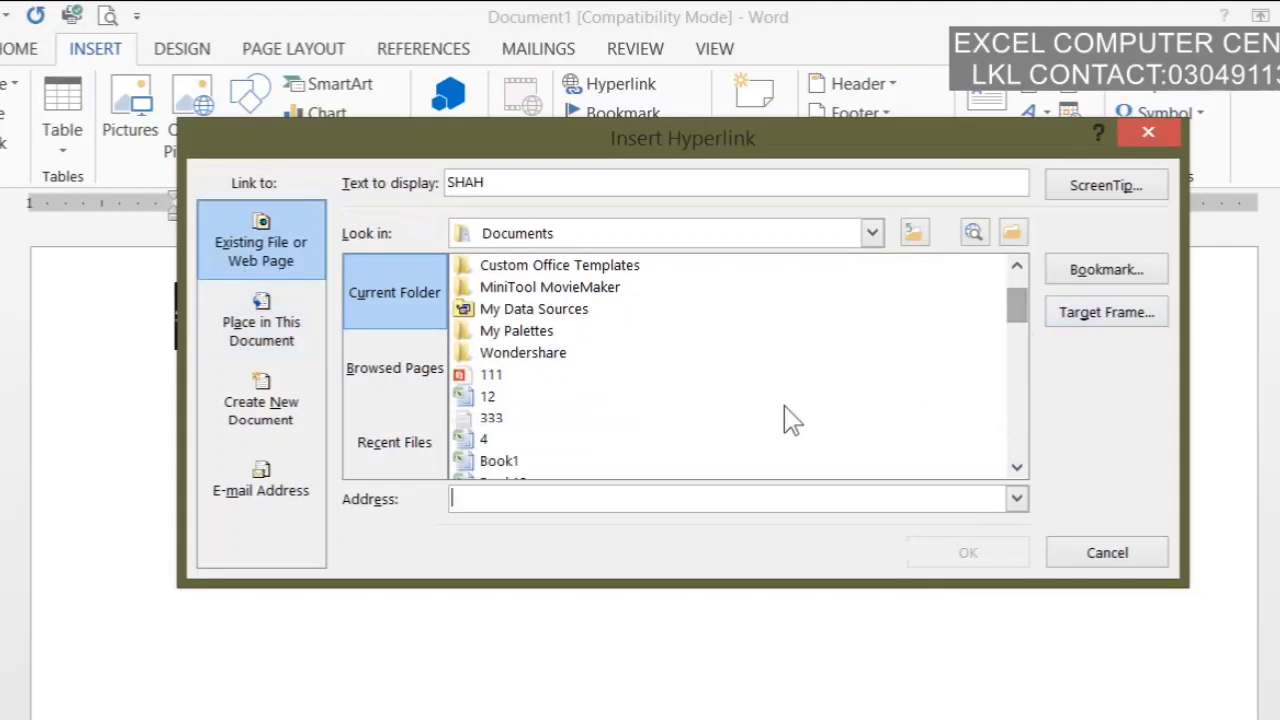
{"action": "scroll", "coordinate": [1020, 318], "scroll_direction": "down", "scroll_amount": 1}
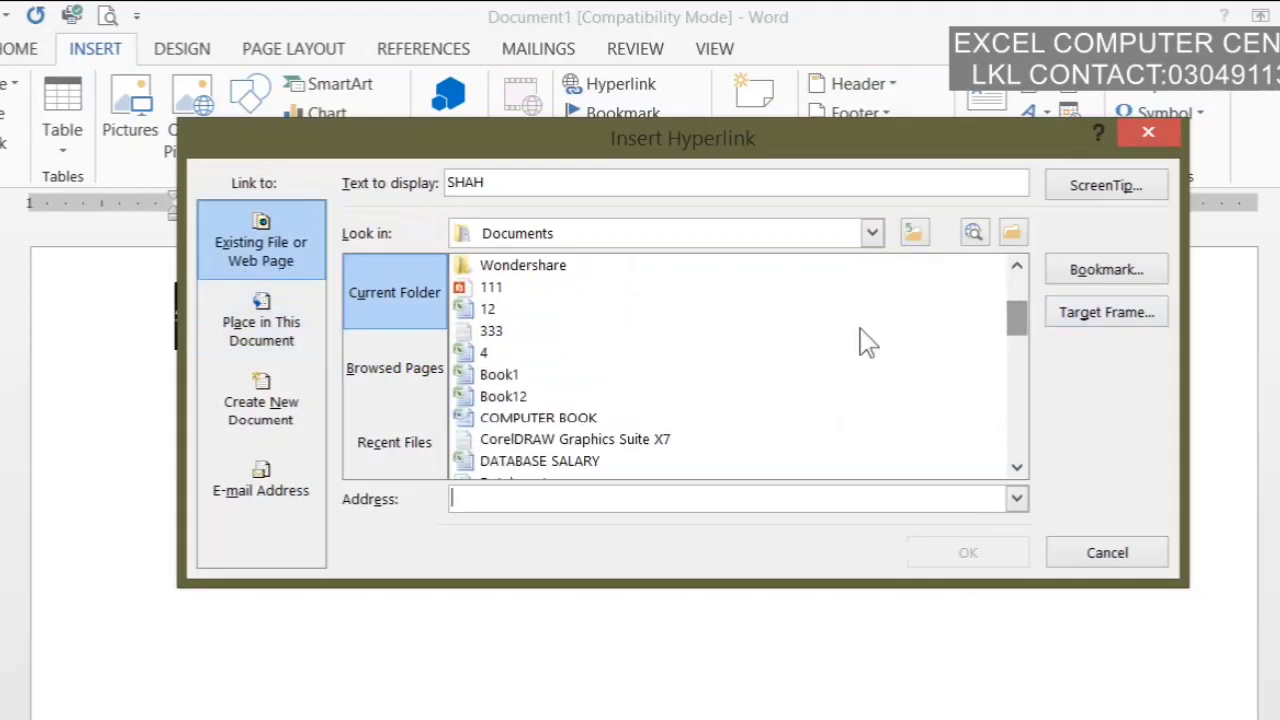
{"action": "left_click", "coordinate": [488, 309]}
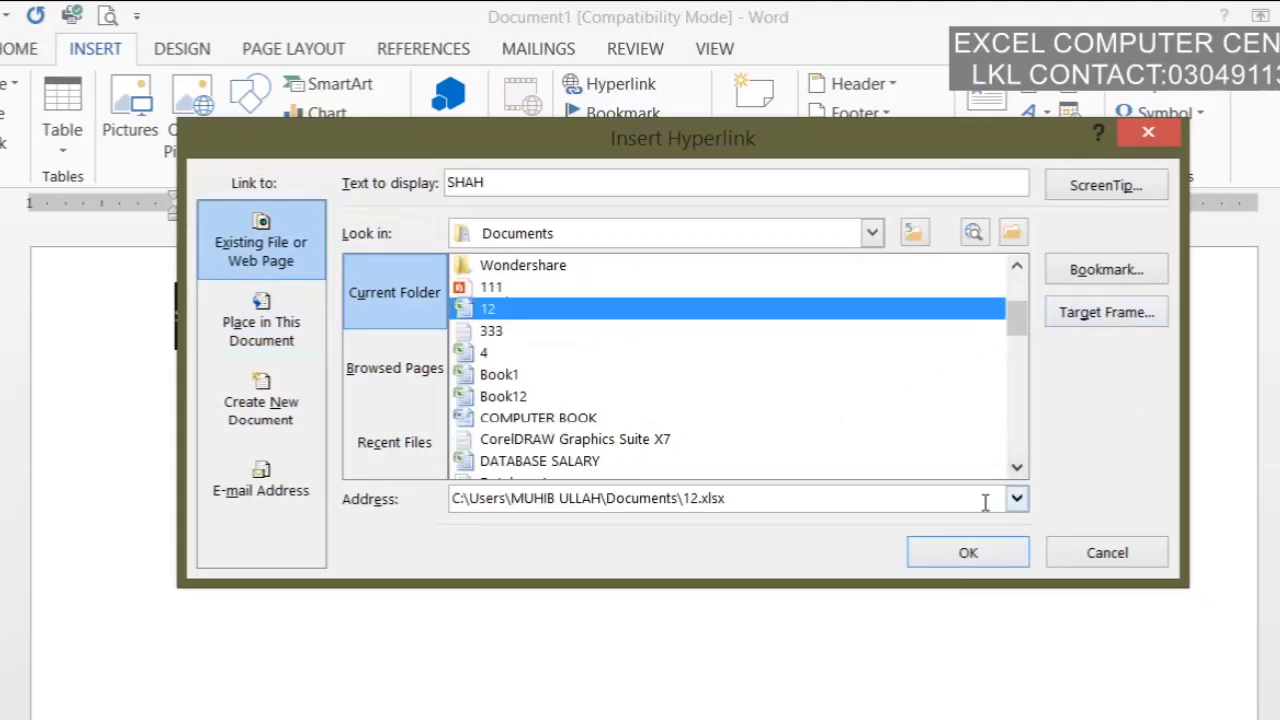
{"action": "left_click", "coordinate": [982, 557]}
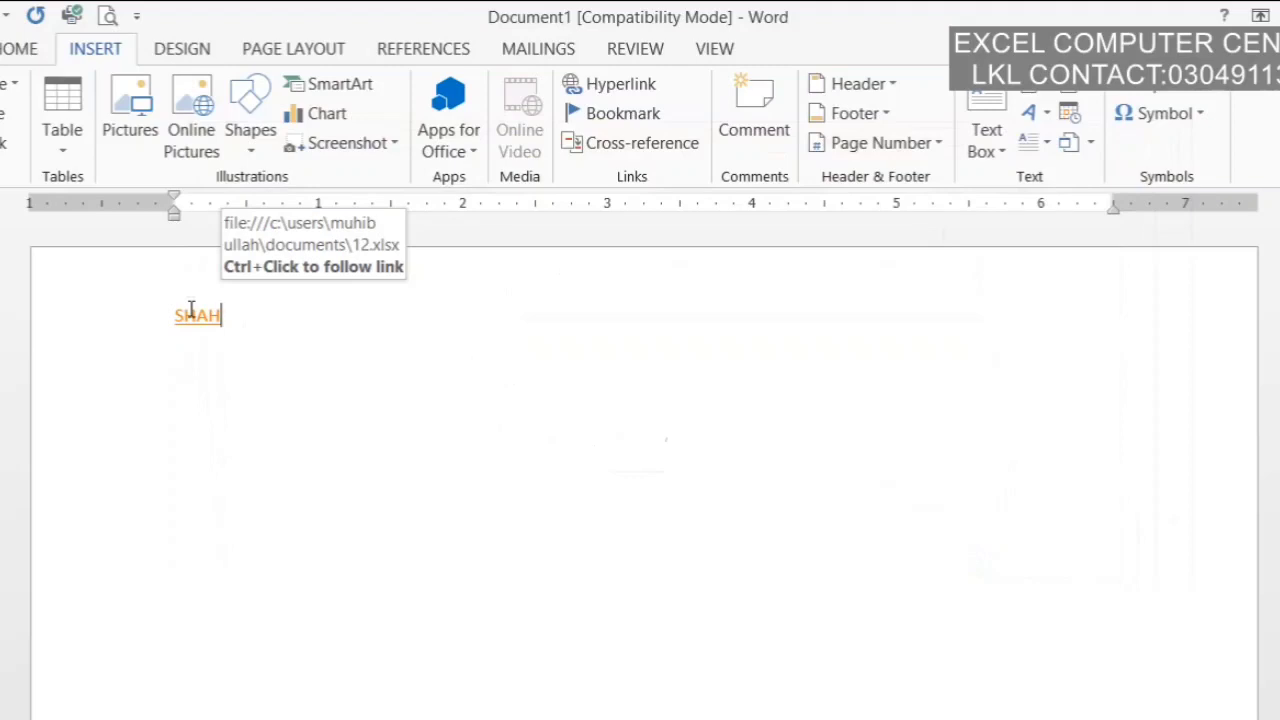
Follow the hyperlink to open the workbook 12.xlsx, allowing the location, and return to the Word document.
{"action": "left_click", "coordinate": [191, 312], "text": "ctrl"}
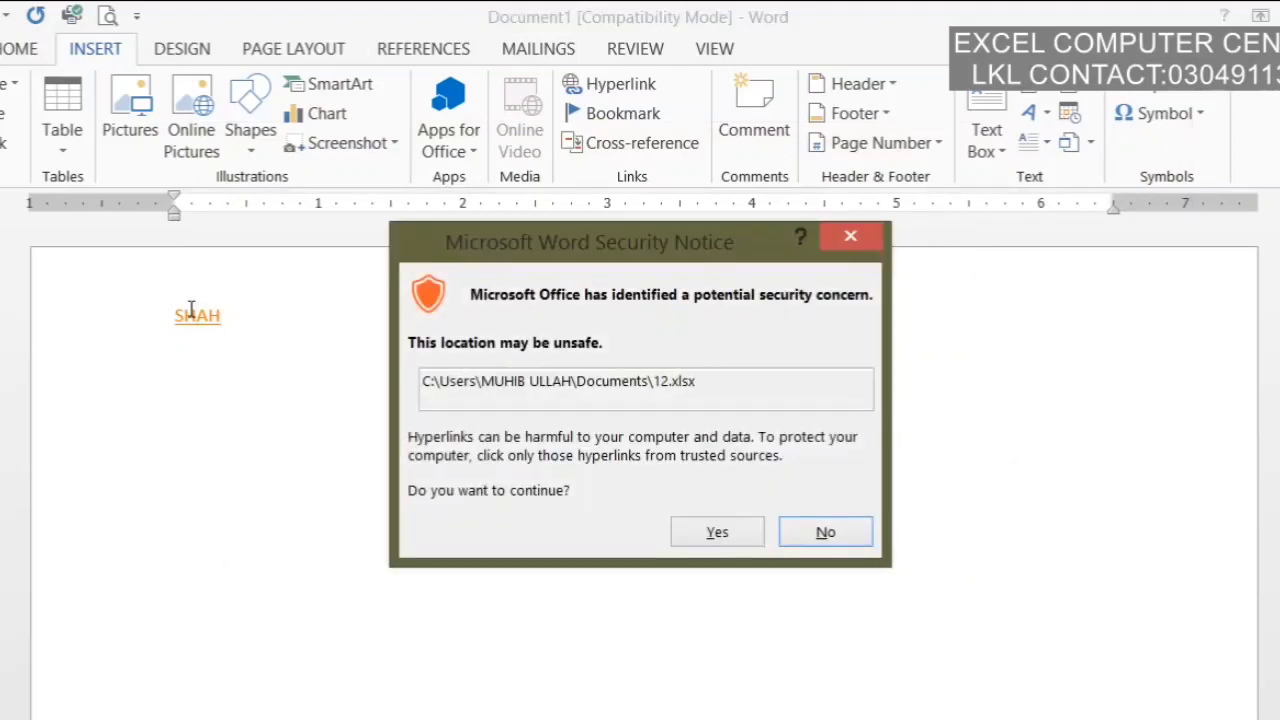
{"action": "left_click", "coordinate": [716, 540]}
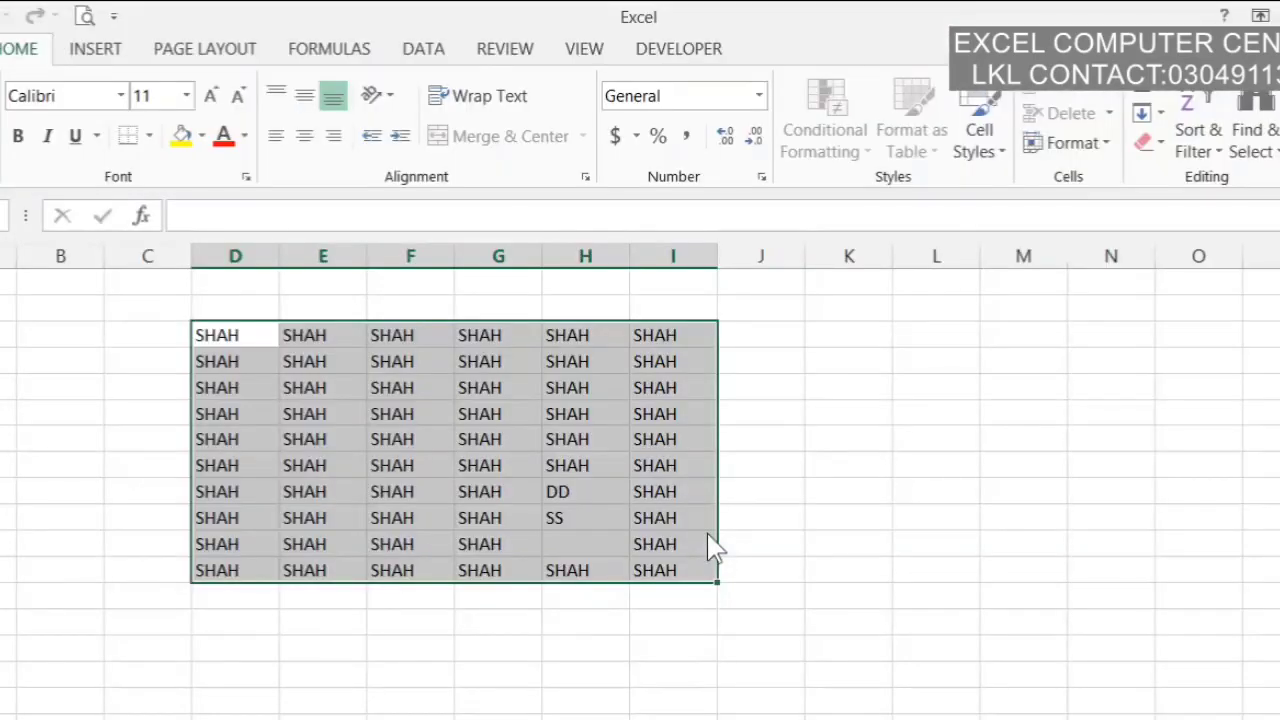
{"action": "left_click", "coordinate": [1279, 14]}
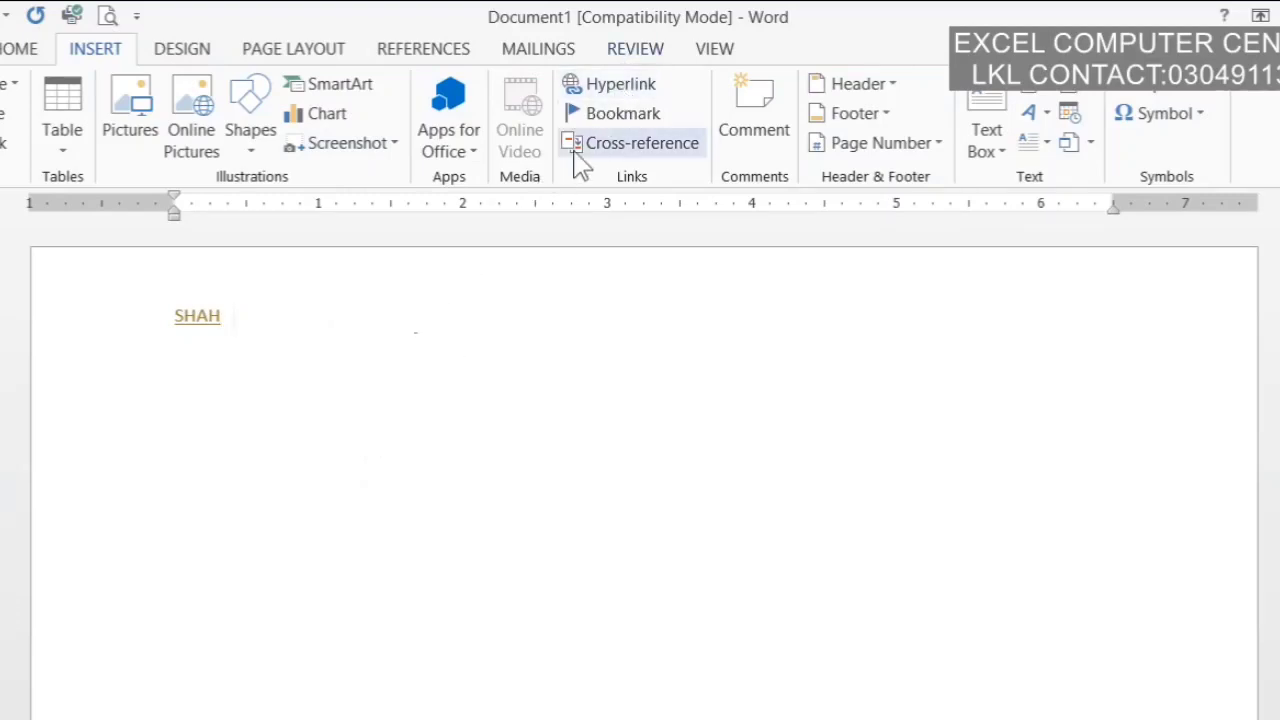
Insert a second hyperlink after the first one, with a name as its ScreenTip text, linking to the recent file 12.xlsx.
{"action": "left_click", "coordinate": [615, 90]}
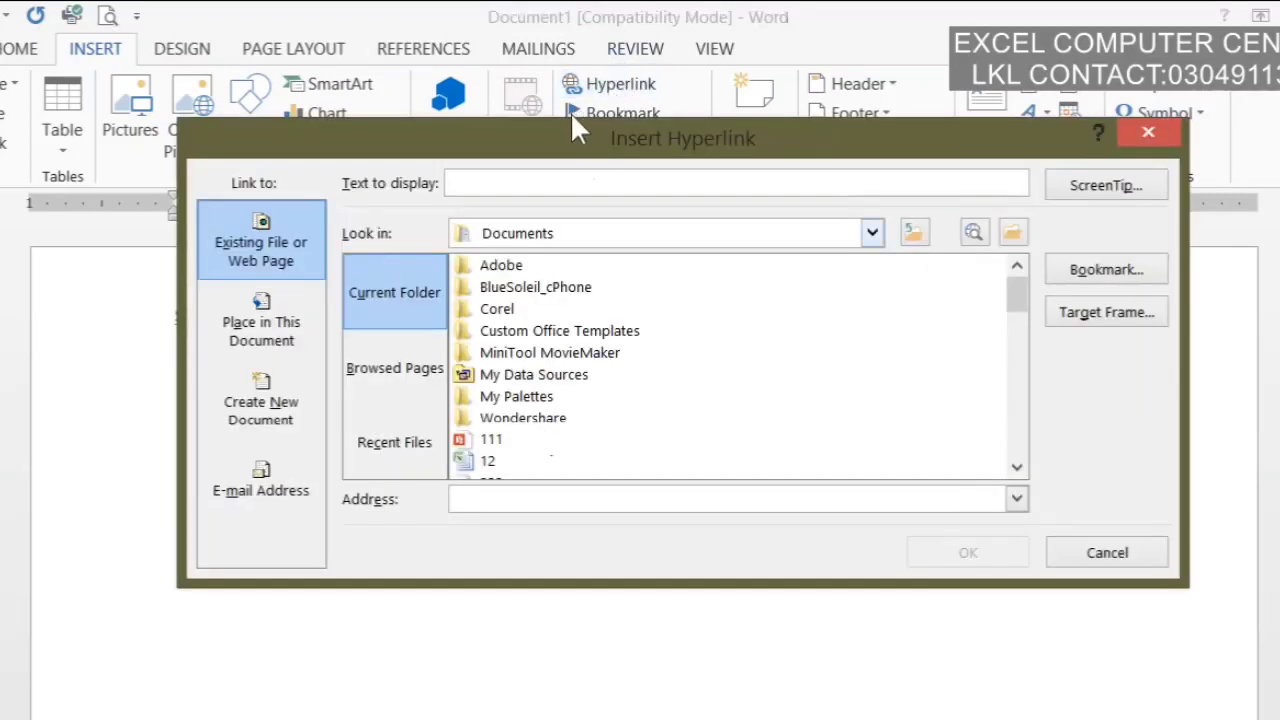
{"action": "left_click", "coordinate": [1120, 186]}
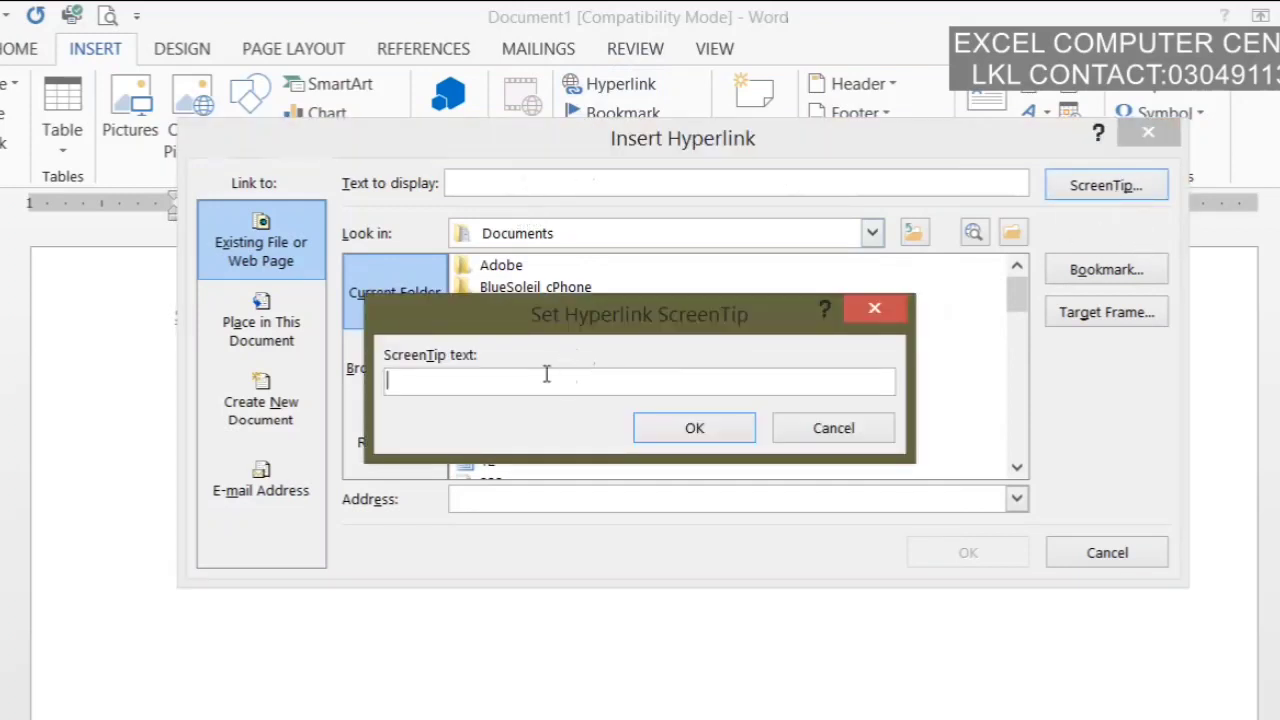
{"action": "type", "text": "WALEED"}
{"action": "left_click", "coordinate": [714, 432]}
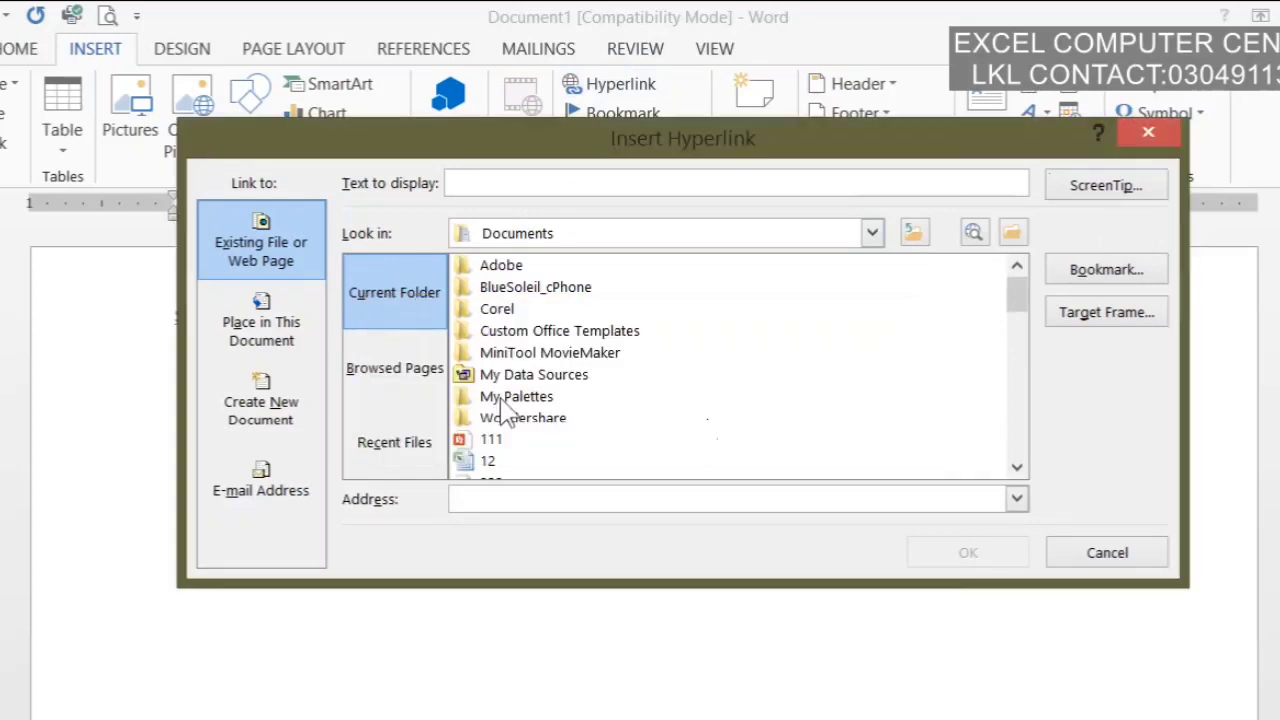
{"action": "left_click", "coordinate": [368, 378]}
{"action": "left_click", "coordinate": [392, 425]}
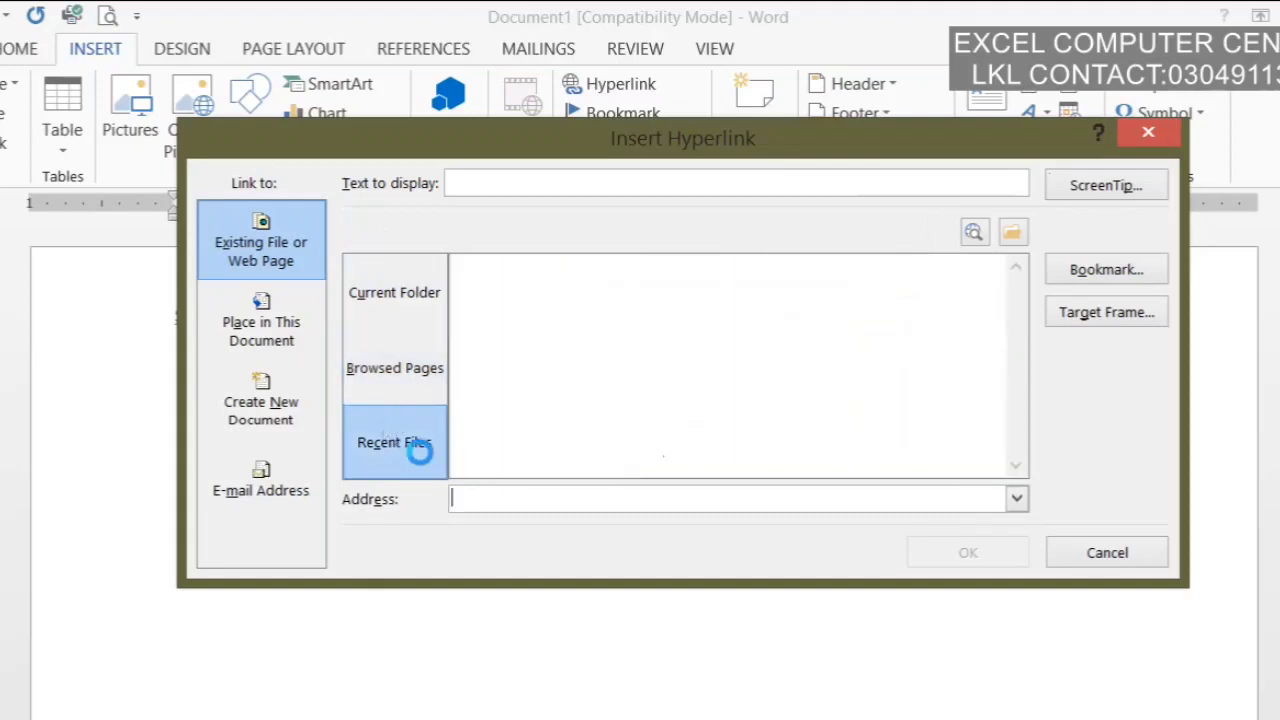
{"action": "left_click", "coordinate": [604, 267]}
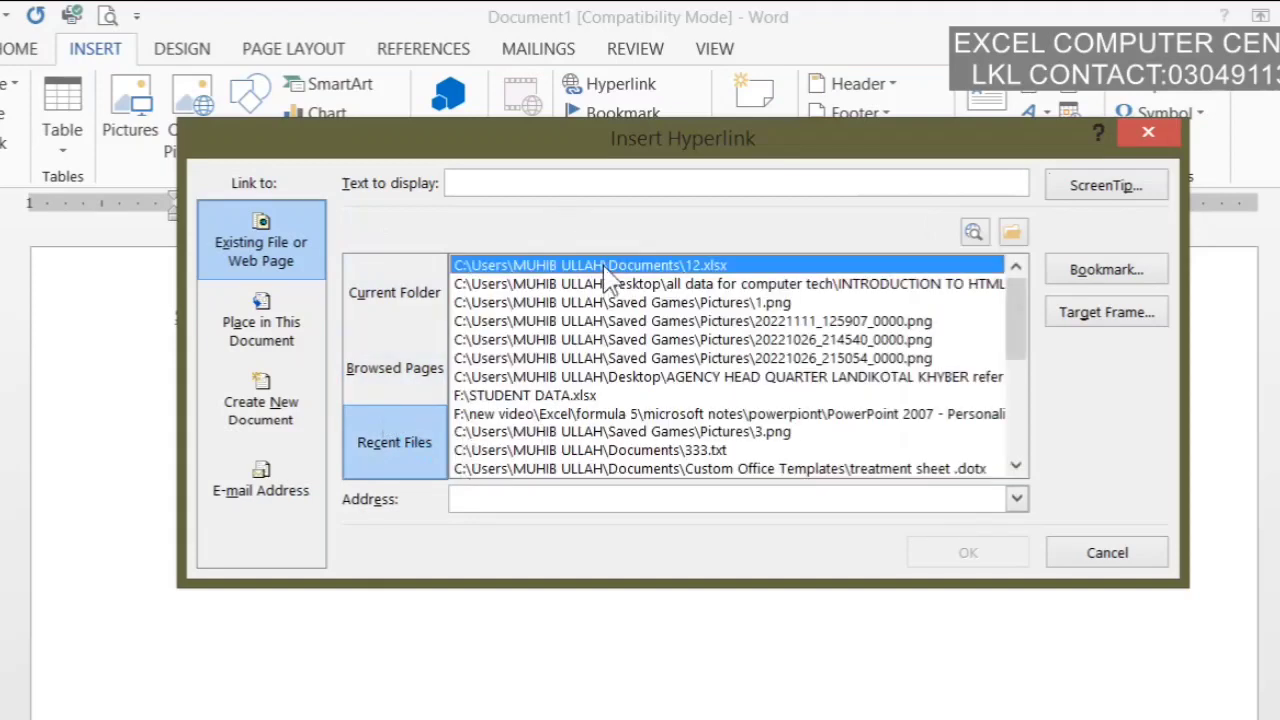
{"action": "left_click", "coordinate": [980, 556]}
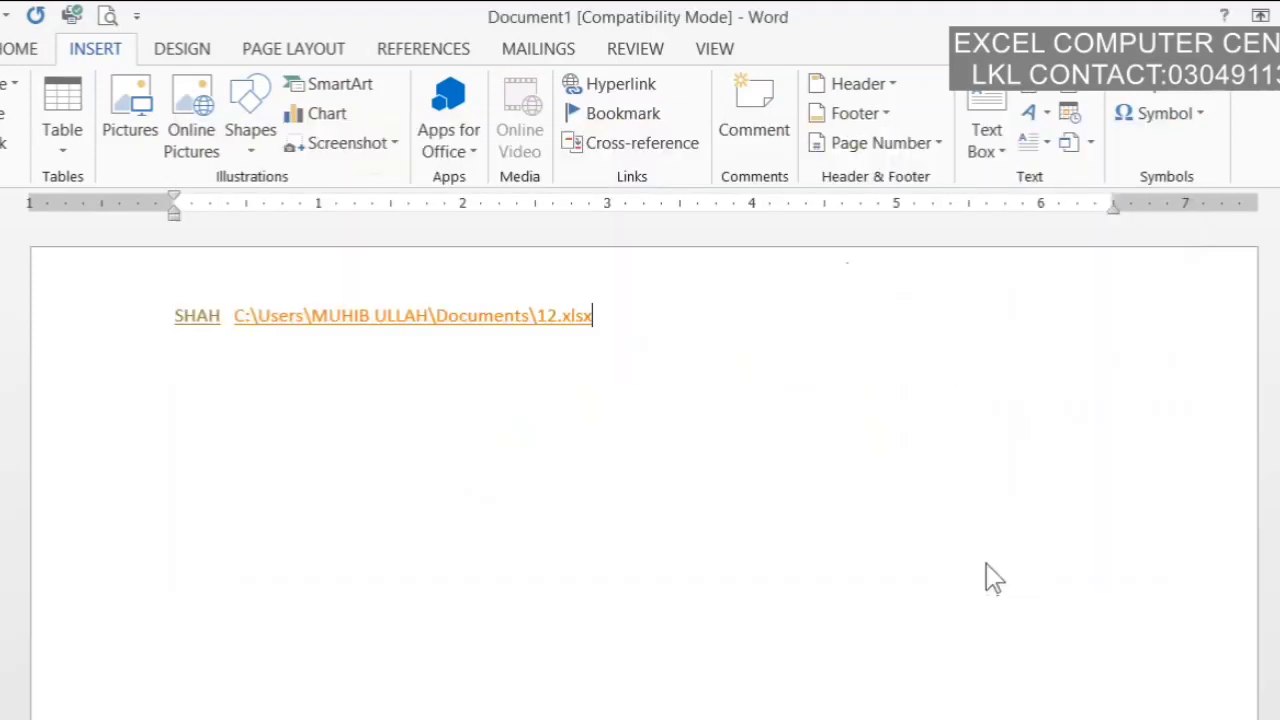
Test the second hyperlink by opening the workbook 12.xlsx and return to the Word document.
{"action": "left_click", "coordinate": [457, 304], "text": "ctrl"}
{"action": "left_click", "coordinate": [822, 536]}
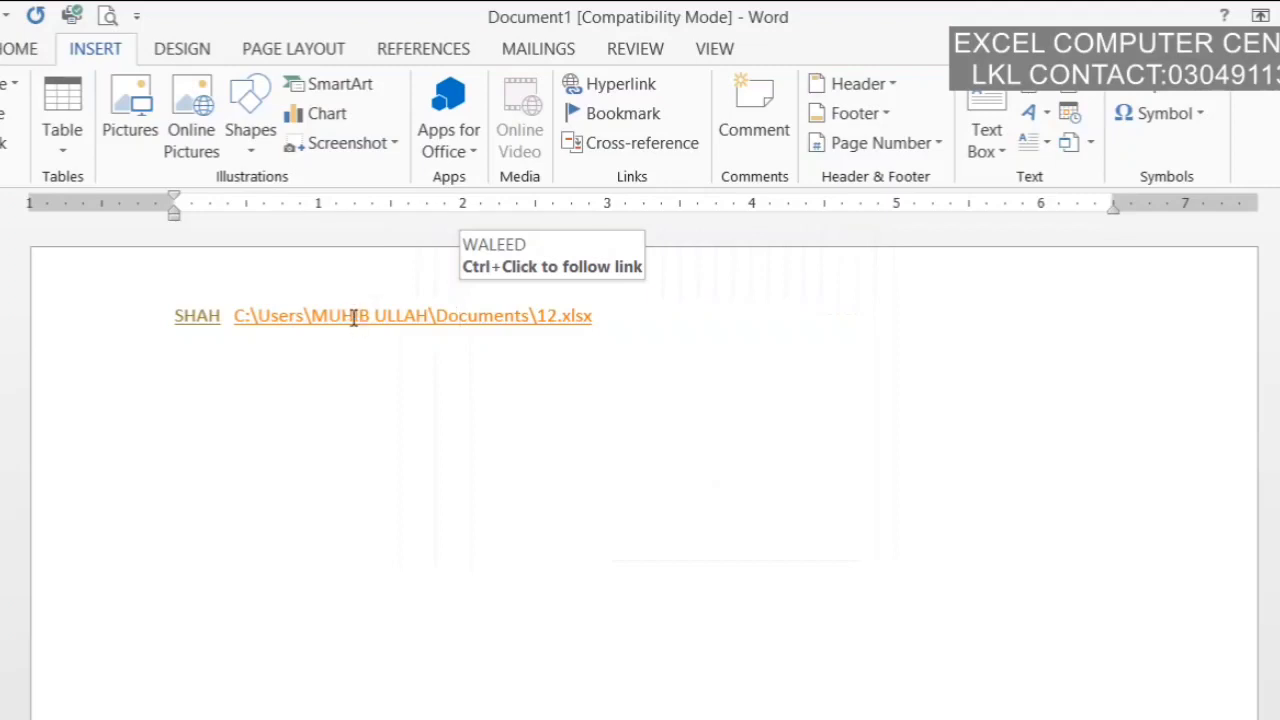
{"action": "left_click", "coordinate": [355, 315], "text": "ctrl"}
{"action": "left_click", "coordinate": [746, 526]}
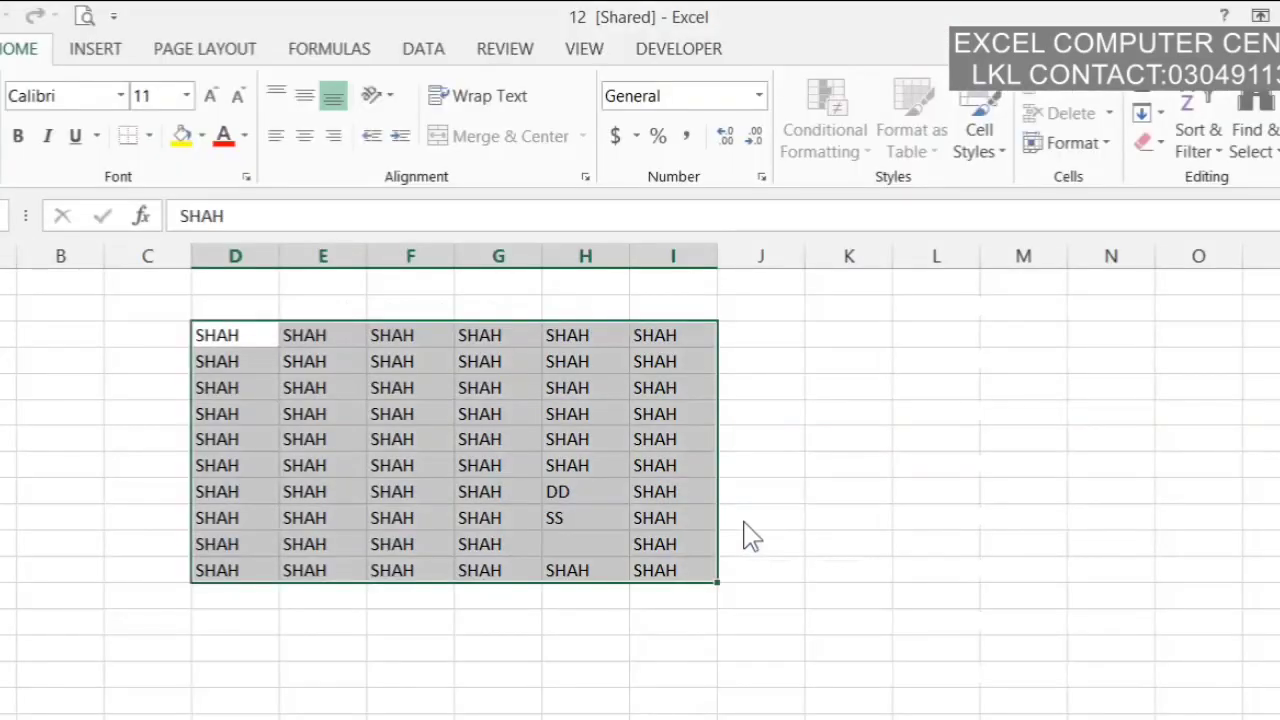
{"action": "key", "text": "alt+Tab"}
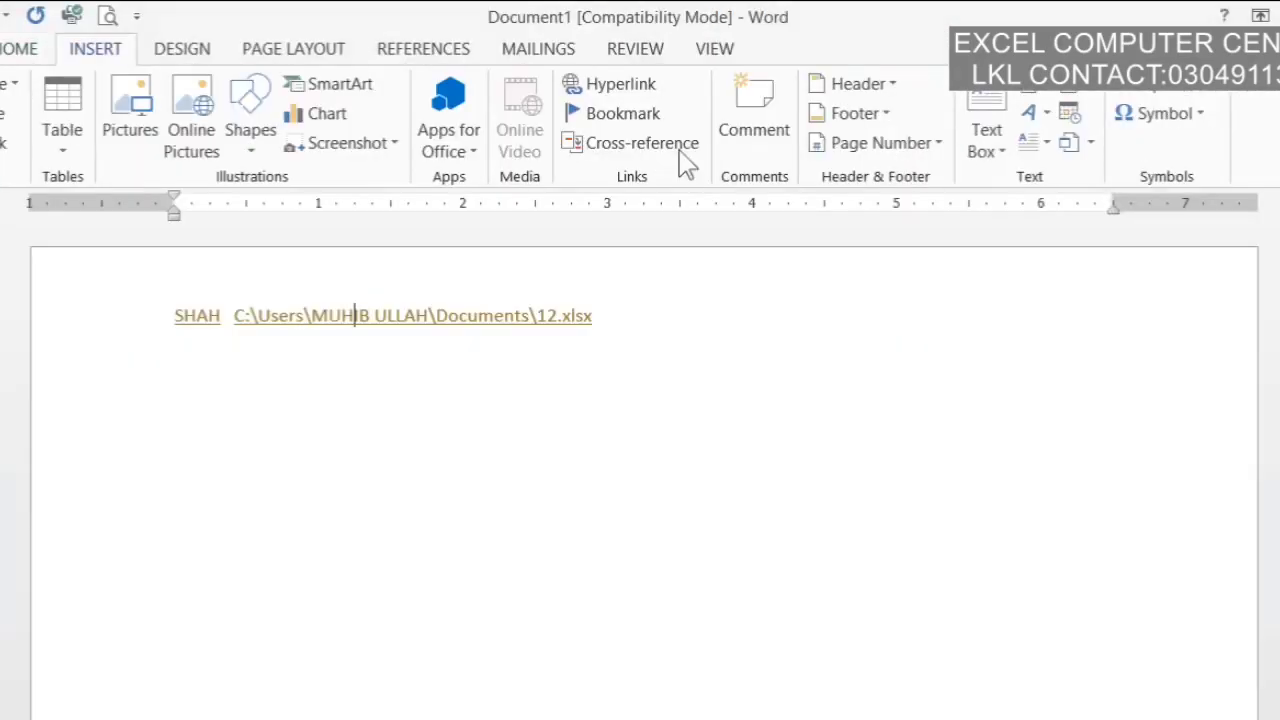
Start a new hyperlink on a blank line and examine the headings and bookmarks targets for places in this document.
{"action": "left_click", "coordinate": [676, 338]}
{"action": "left_click", "coordinate": [612, 85]}
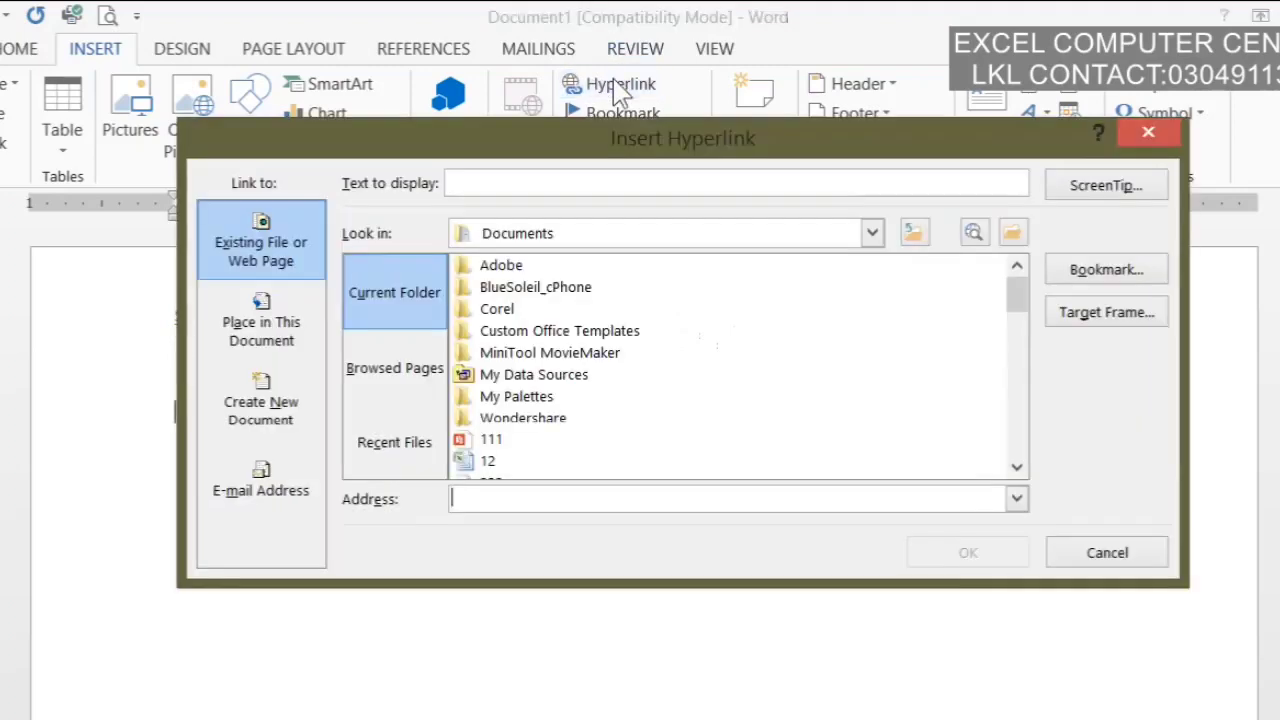
{"action": "left_click", "coordinate": [297, 335]}
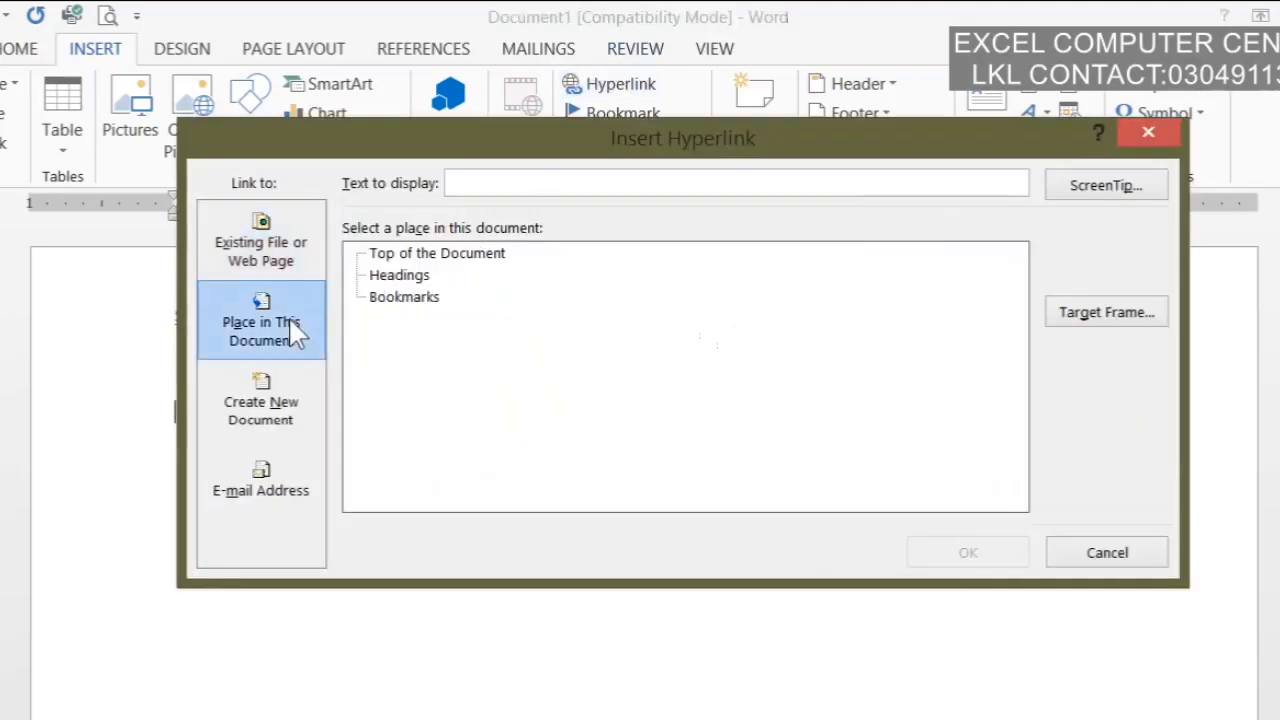
{"action": "left_click", "coordinate": [406, 286]}
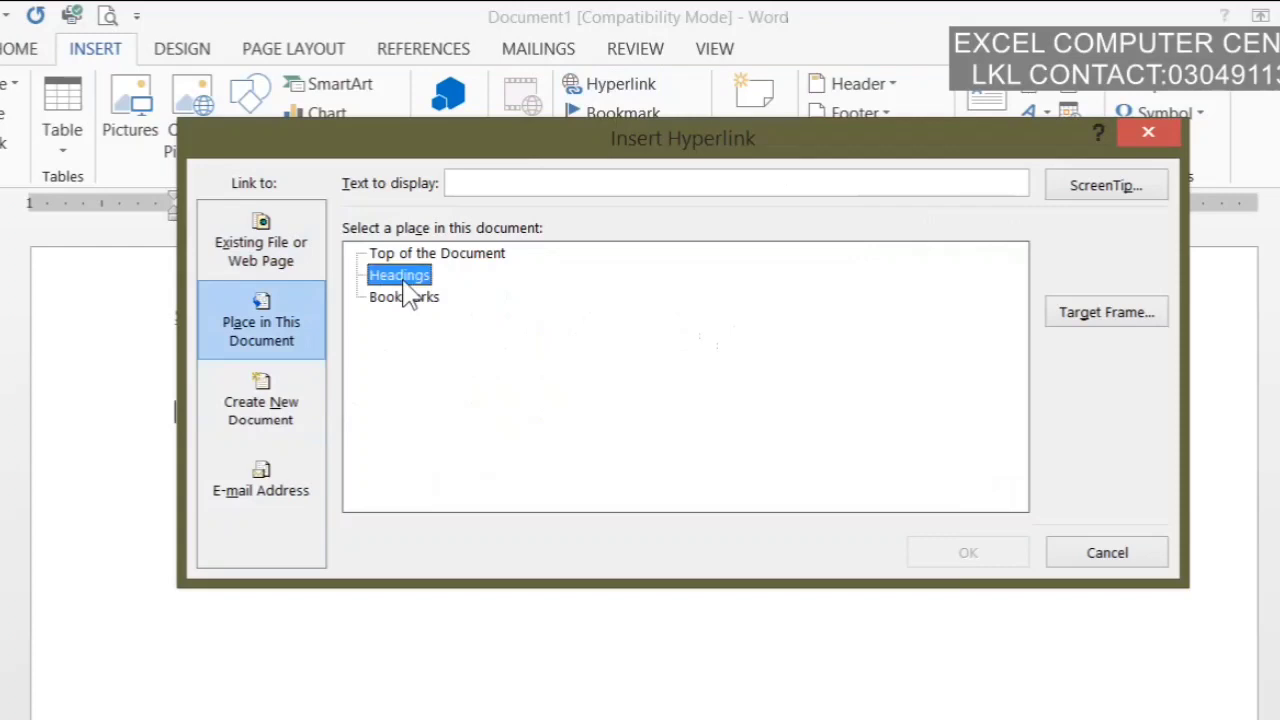
{"action": "left_click", "coordinate": [410, 308]}
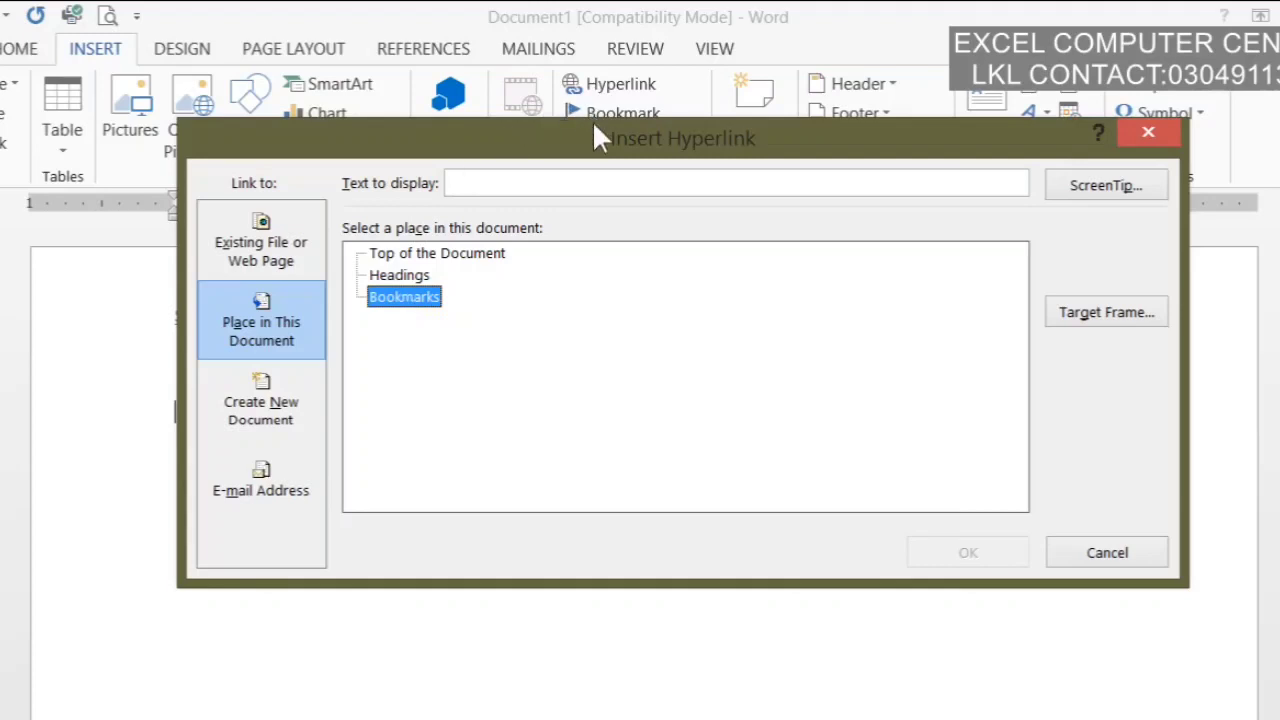
{"action": "left_click_drag", "start_coordinate": [604, 155], "coordinate": [620, 293]}
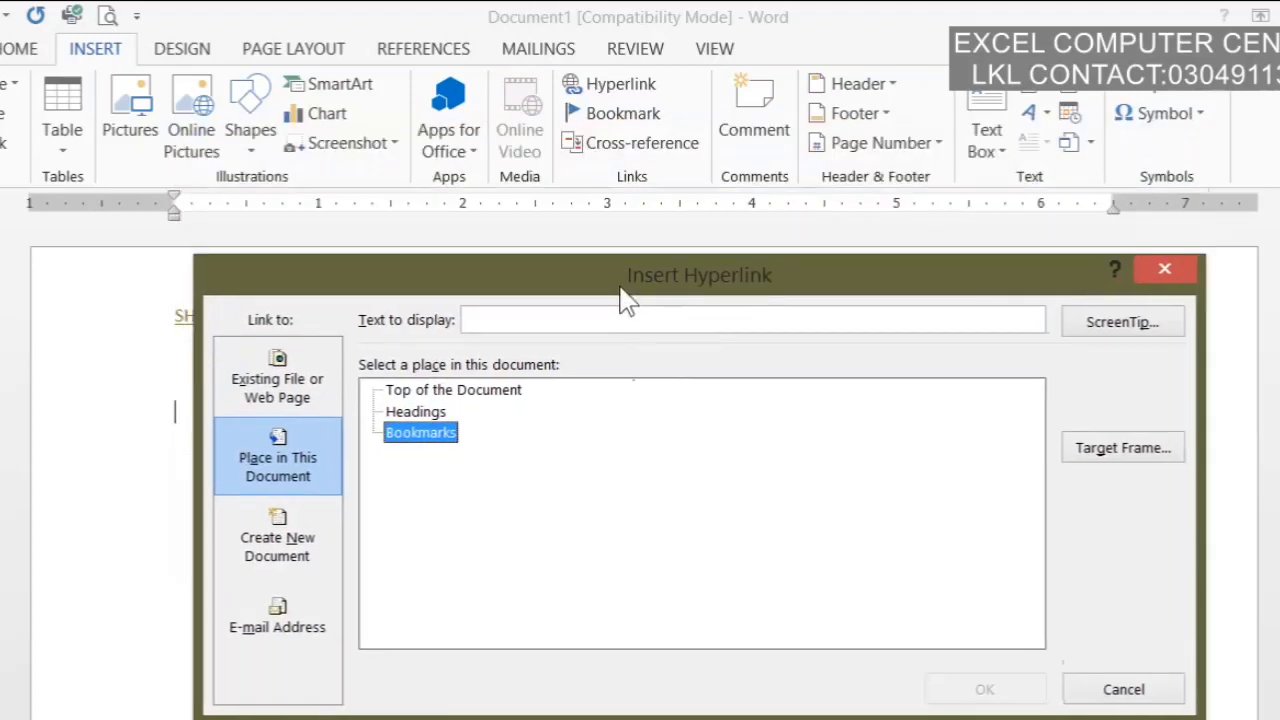
{"action": "left_click_drag", "start_coordinate": [620, 287], "coordinate": [623, 171]}
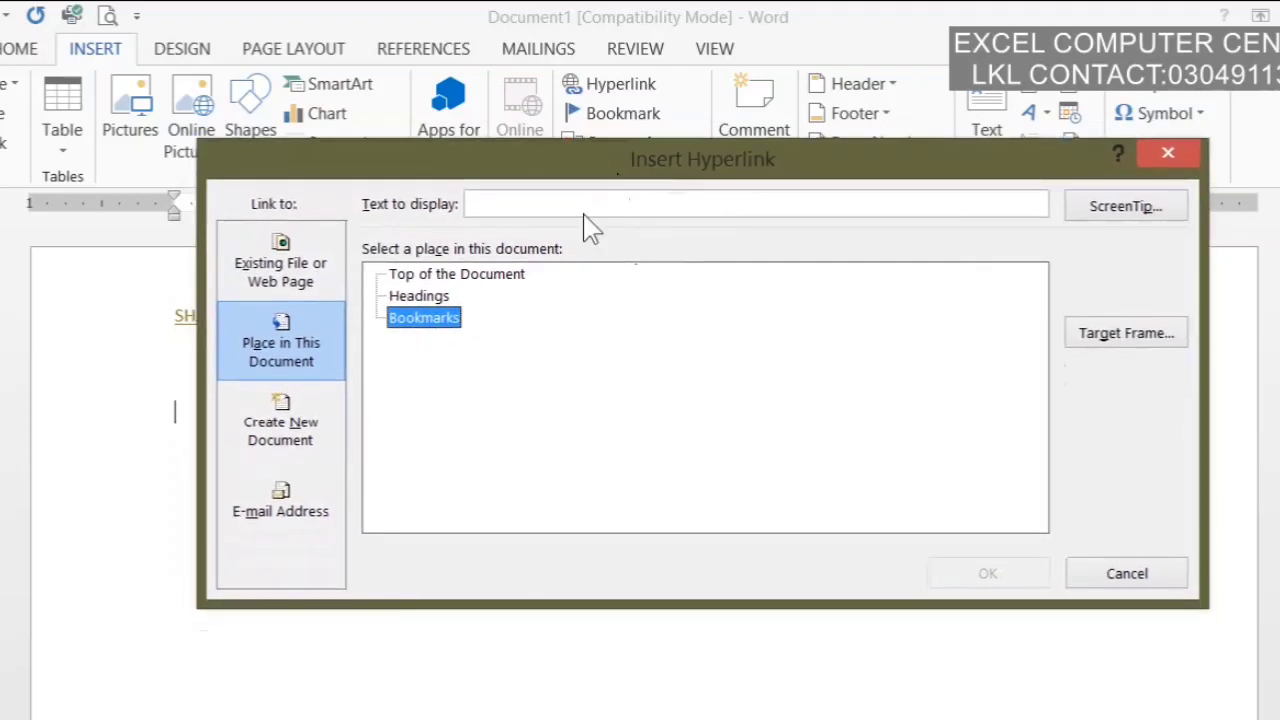
Link to a new document titled with a single name, set for editing now, and return to the original document.
{"action": "left_click", "coordinate": [296, 422]}
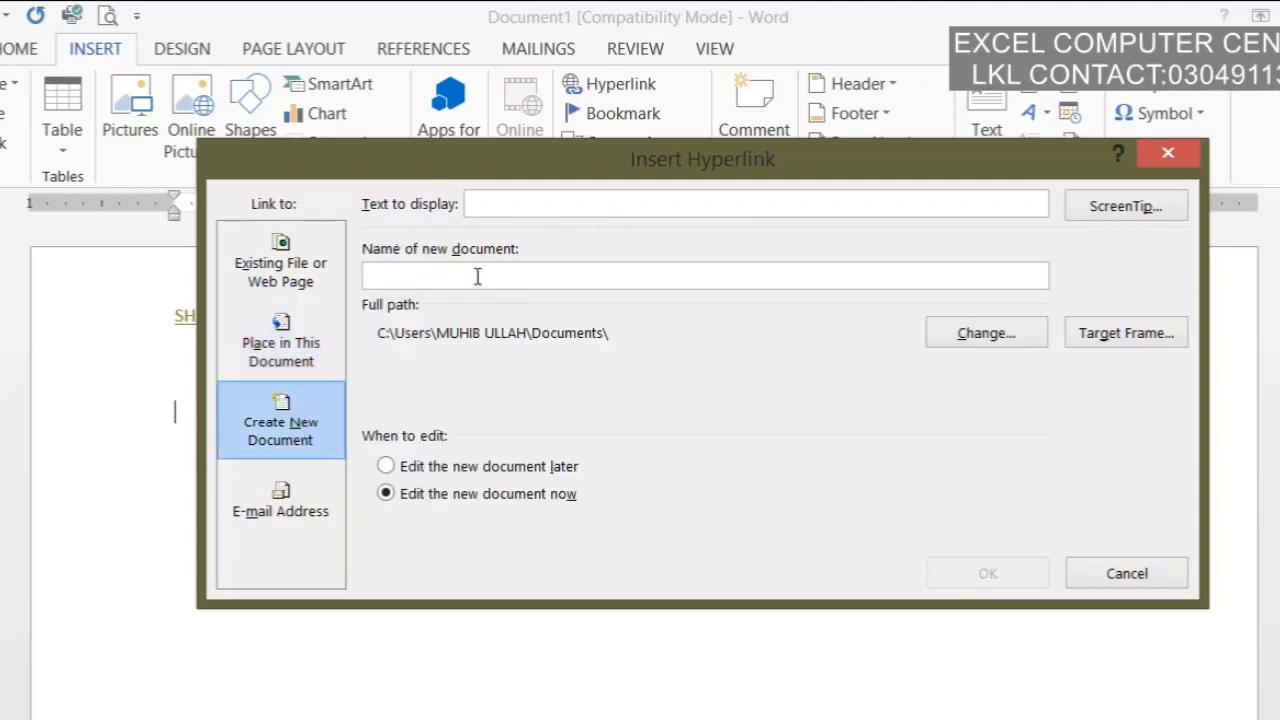
{"action": "type", "text": "WALI"}
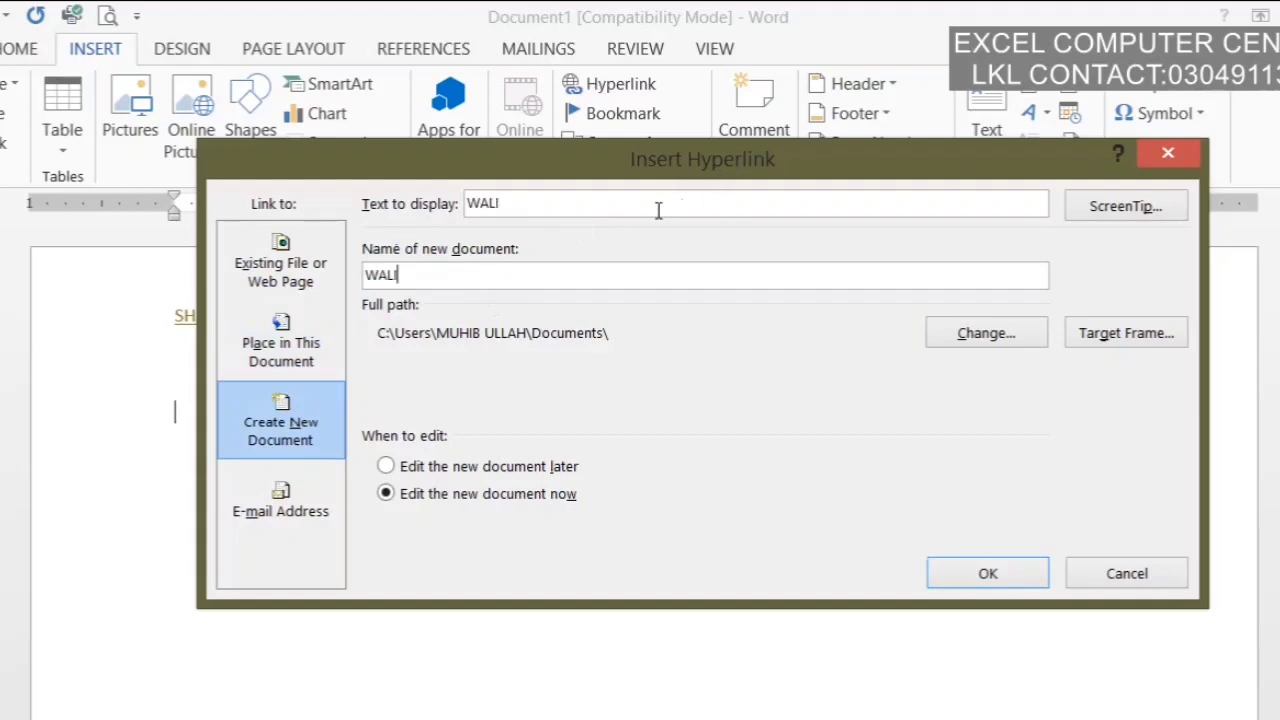
{"action": "left_click", "coordinate": [955, 585]}
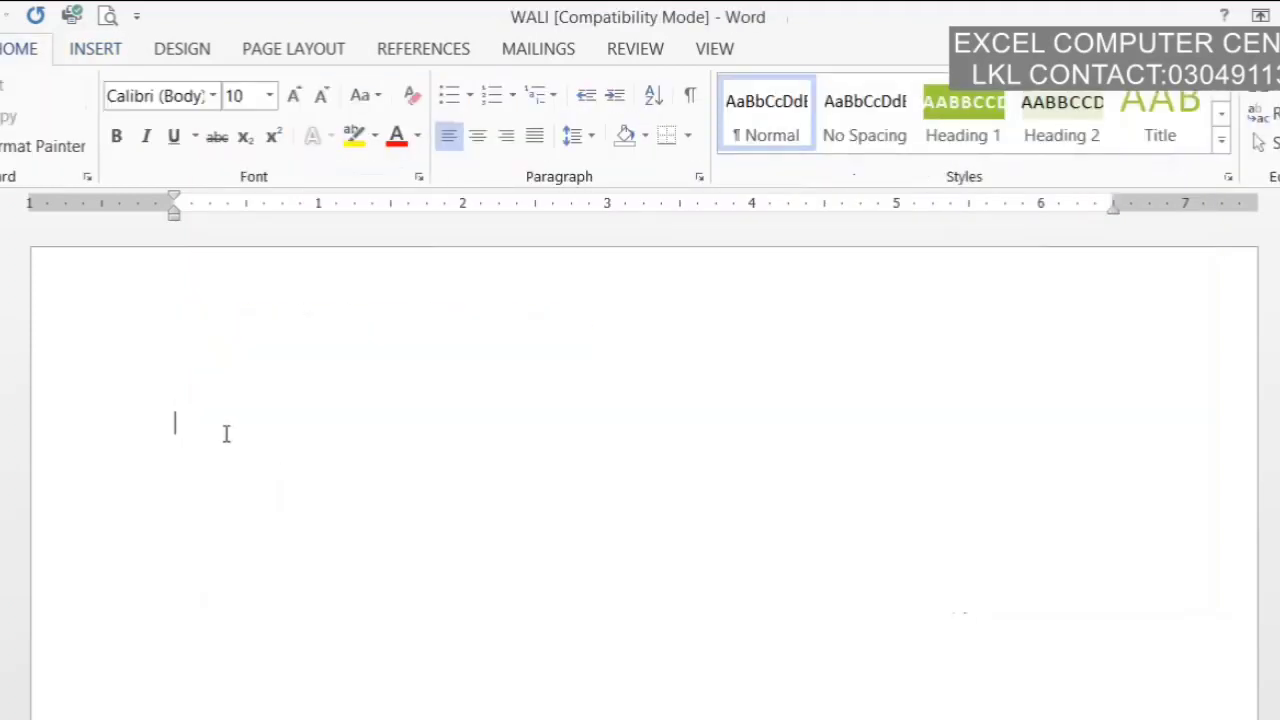
{"action": "key", "text": "alt+Tab"}
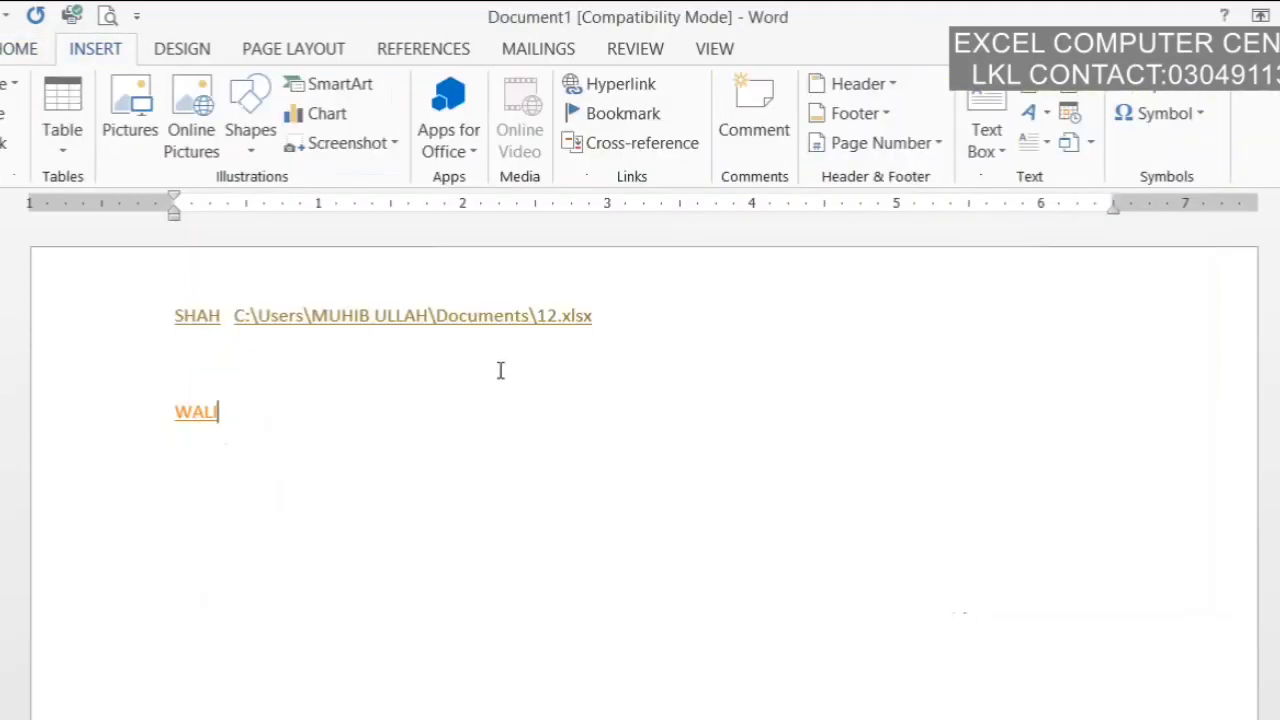
Follow the new document's hyperlink to open it, and close that document again.
{"action": "left_click", "coordinate": [175, 411], "text": "ctrl"}
{"action": "left_click", "coordinate": [712, 537]}
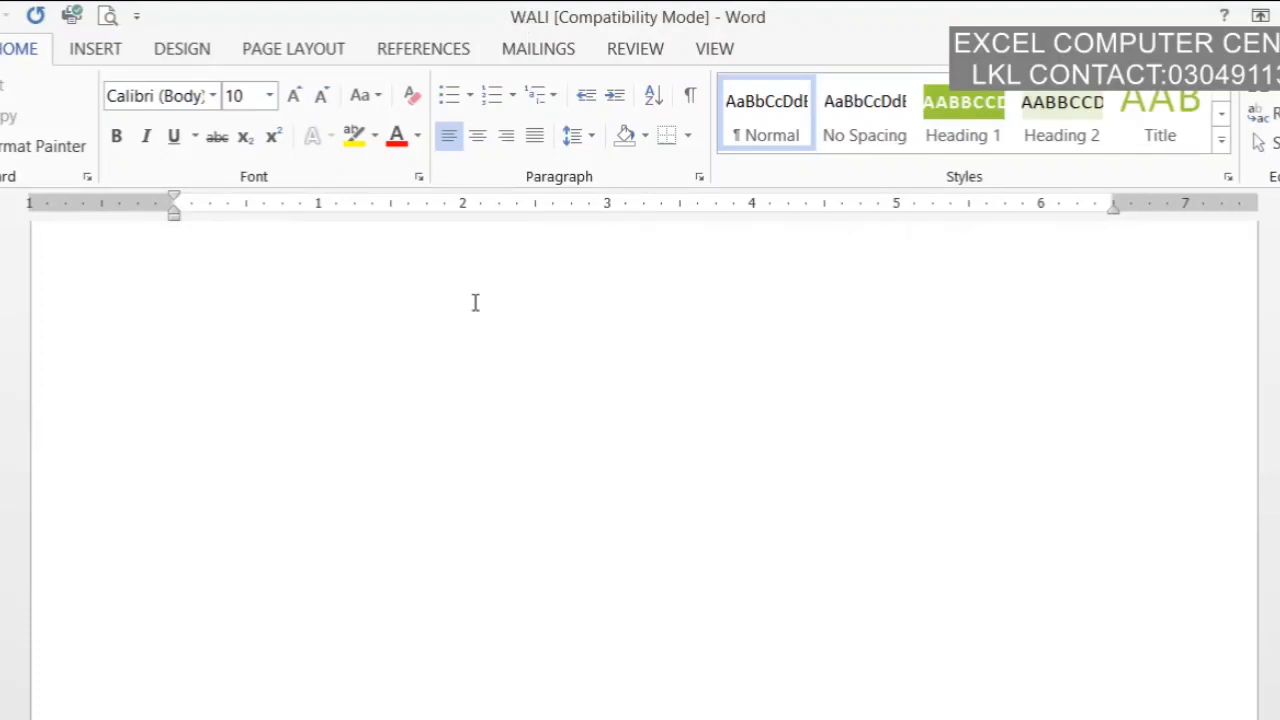
{"action": "key", "text": "alt+F4"}
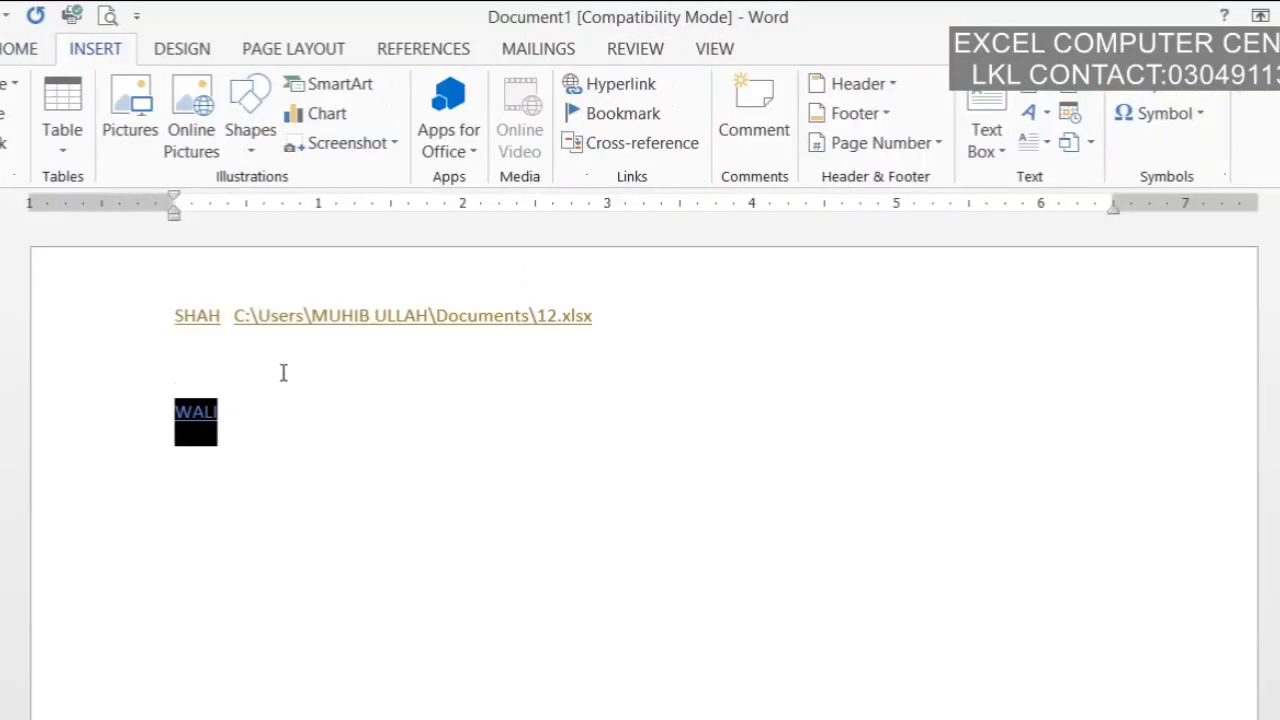
{"action": "left_click", "coordinate": [298, 430]}
{"action": "key", "text": "Return"}
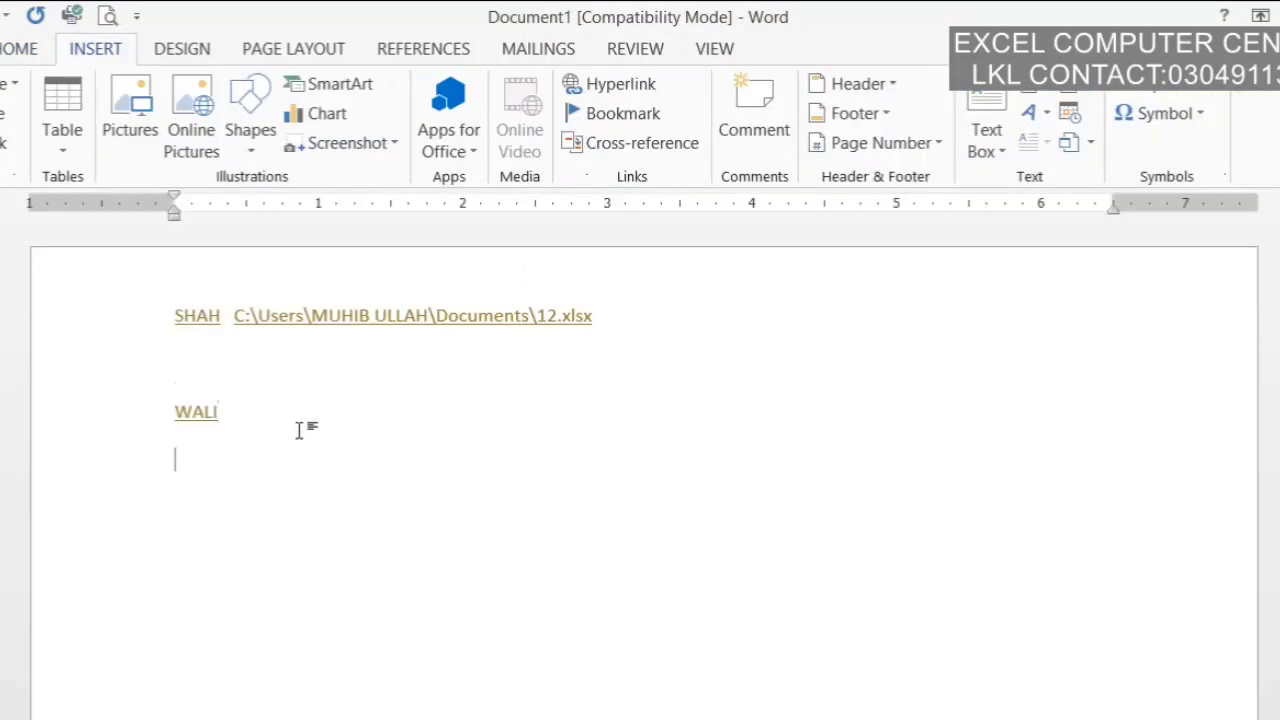
{"action": "type", "text": "EXCEL;"}
{"action": "left_click", "coordinate": [648, 88]}
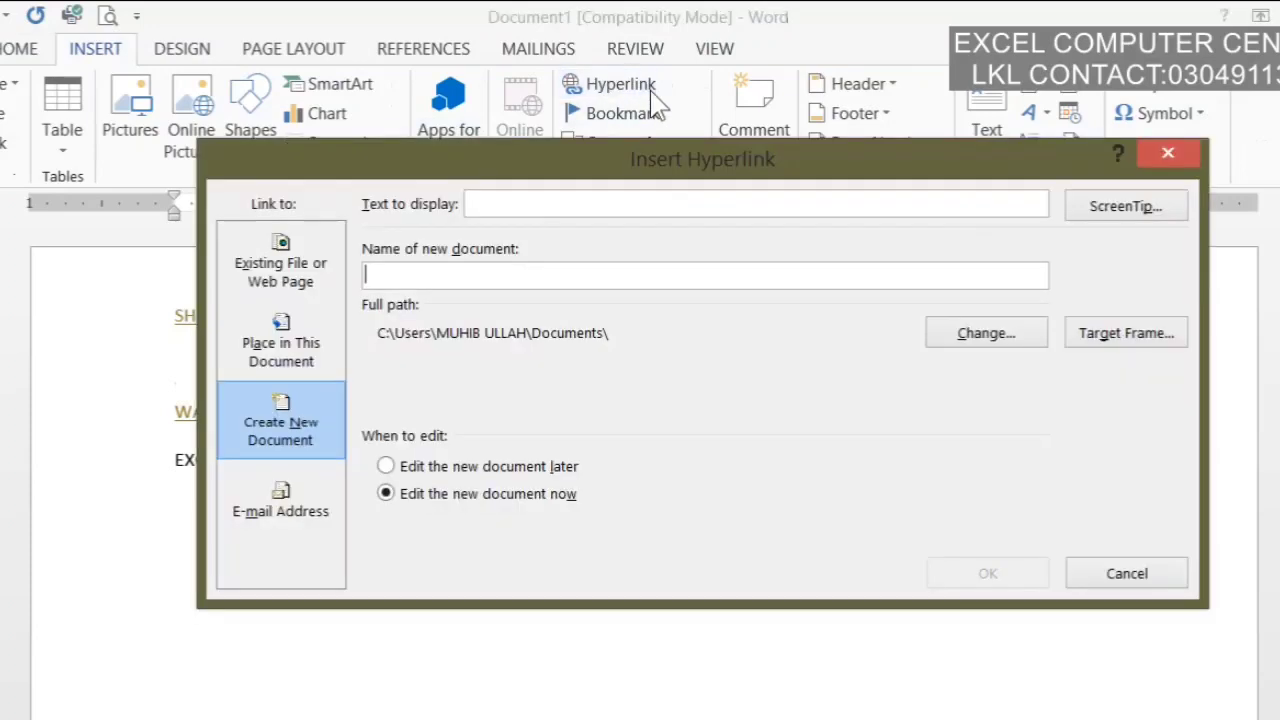
{"action": "left_click", "coordinate": [253, 526]}
{"action": "left_click", "coordinate": [519, 275]}
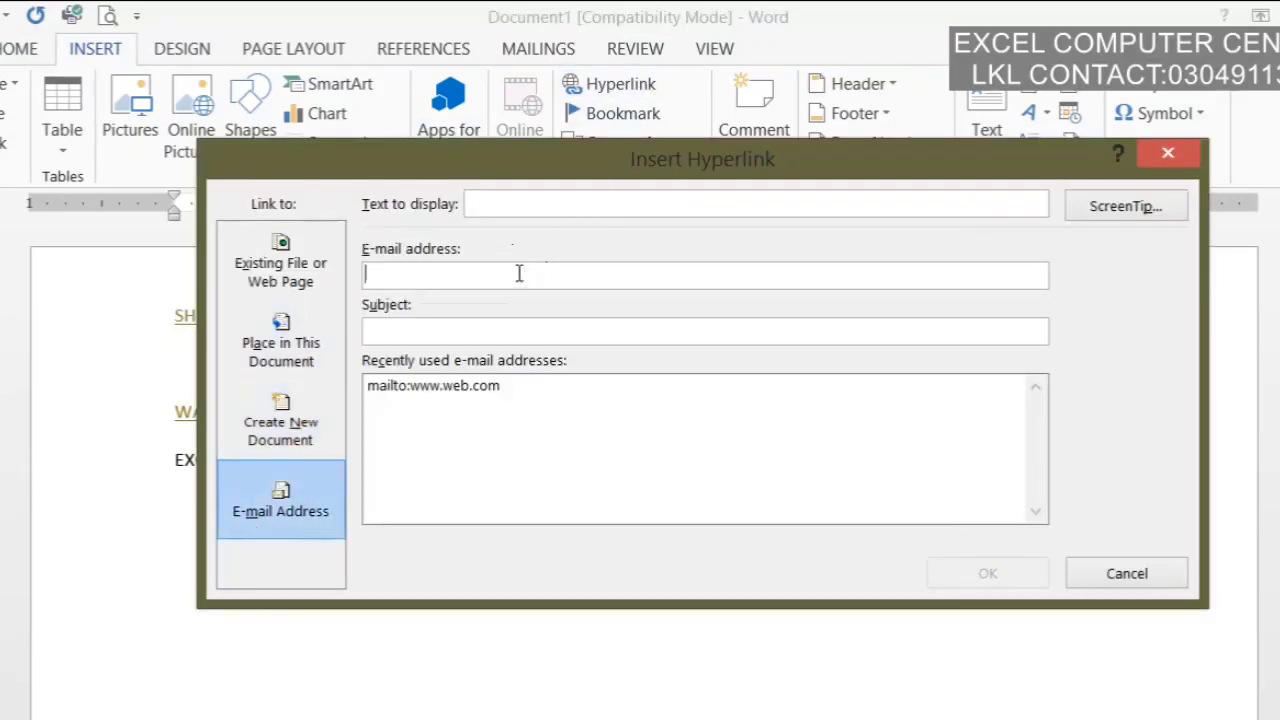
{"action": "type", "text": "WWW."}
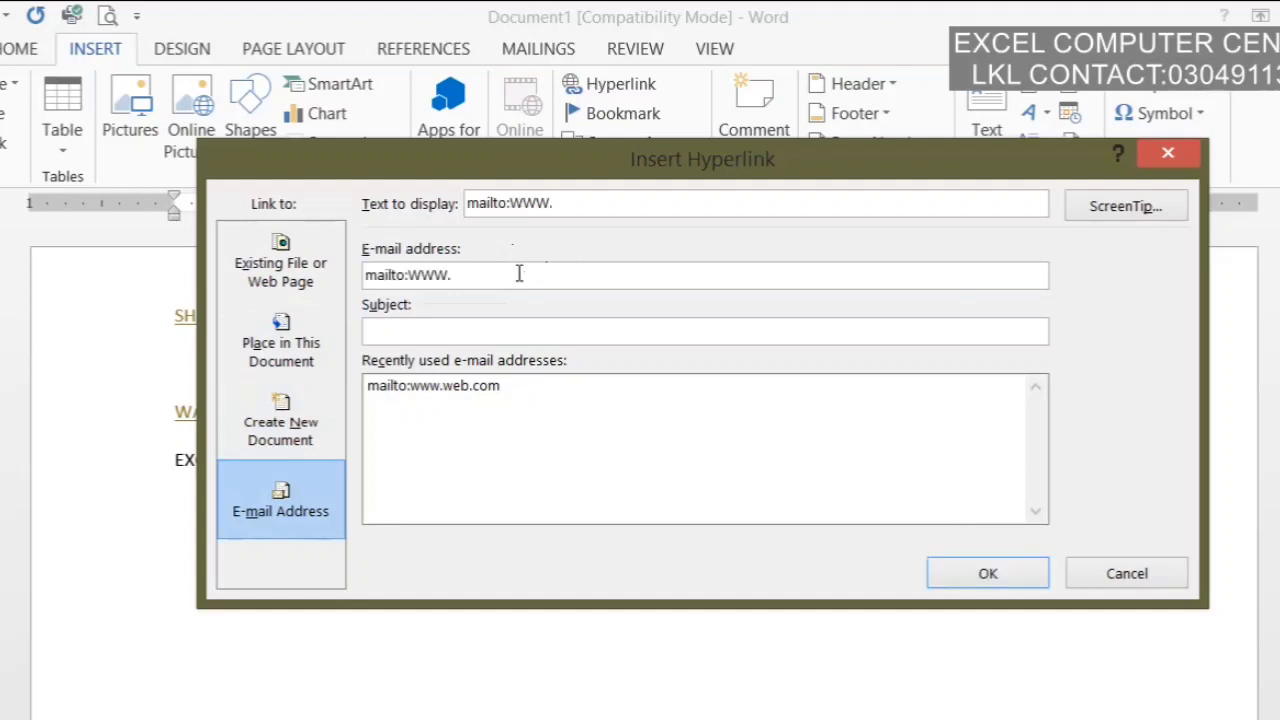
{"action": "type", "text": "EXCEL PAGE"}
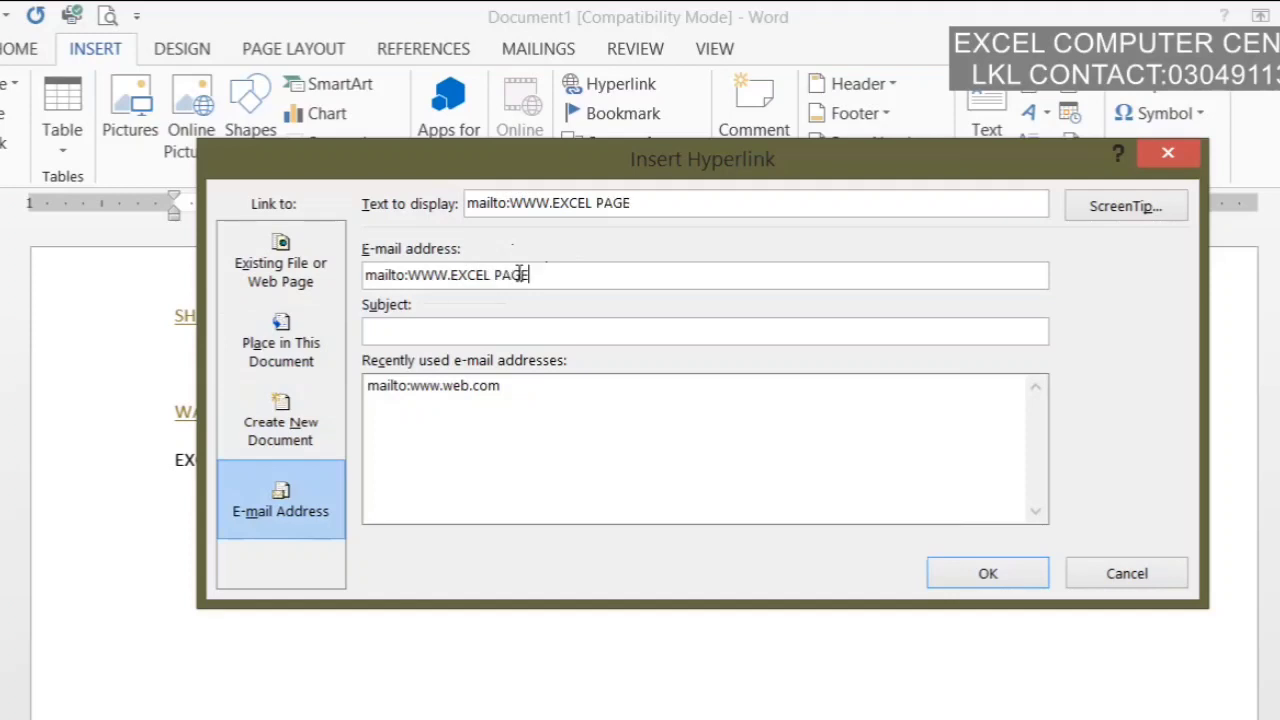
{"action": "type", "text": ".COM"}
{"action": "left_click", "coordinate": [975, 575]}
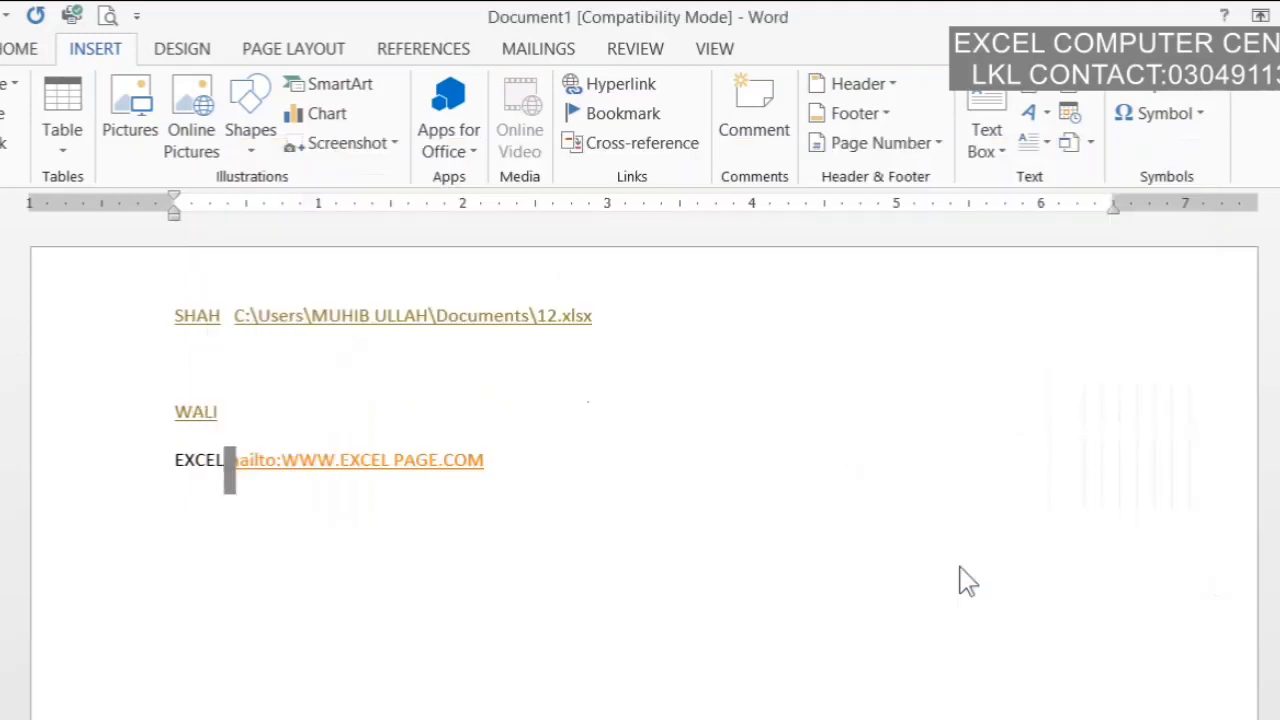
Test the e-mail hyperlink after EXCEL by following it, and return to the document.
{"action": "left_click", "coordinate": [290, 467], "text": "ctrl"}
{"action": "left_click", "coordinate": [597, 345]}
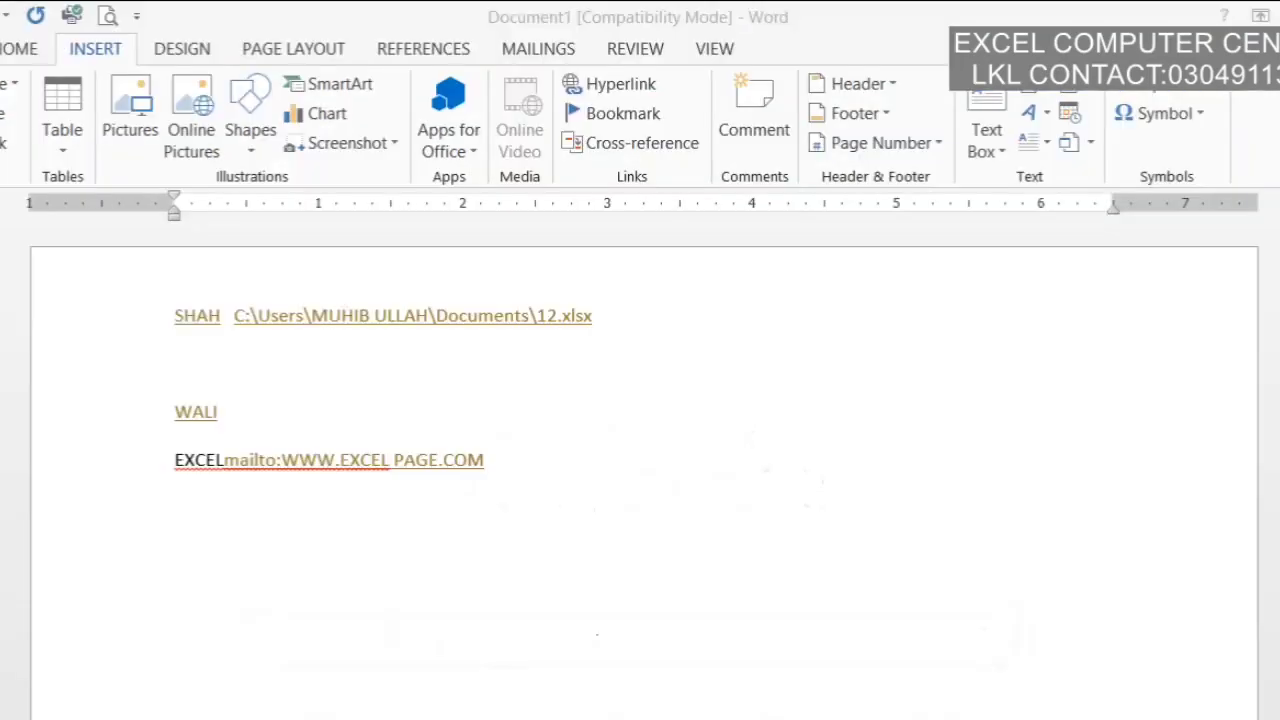
{"action": "left_click", "coordinate": [410, 463], "text": "ctrl"}
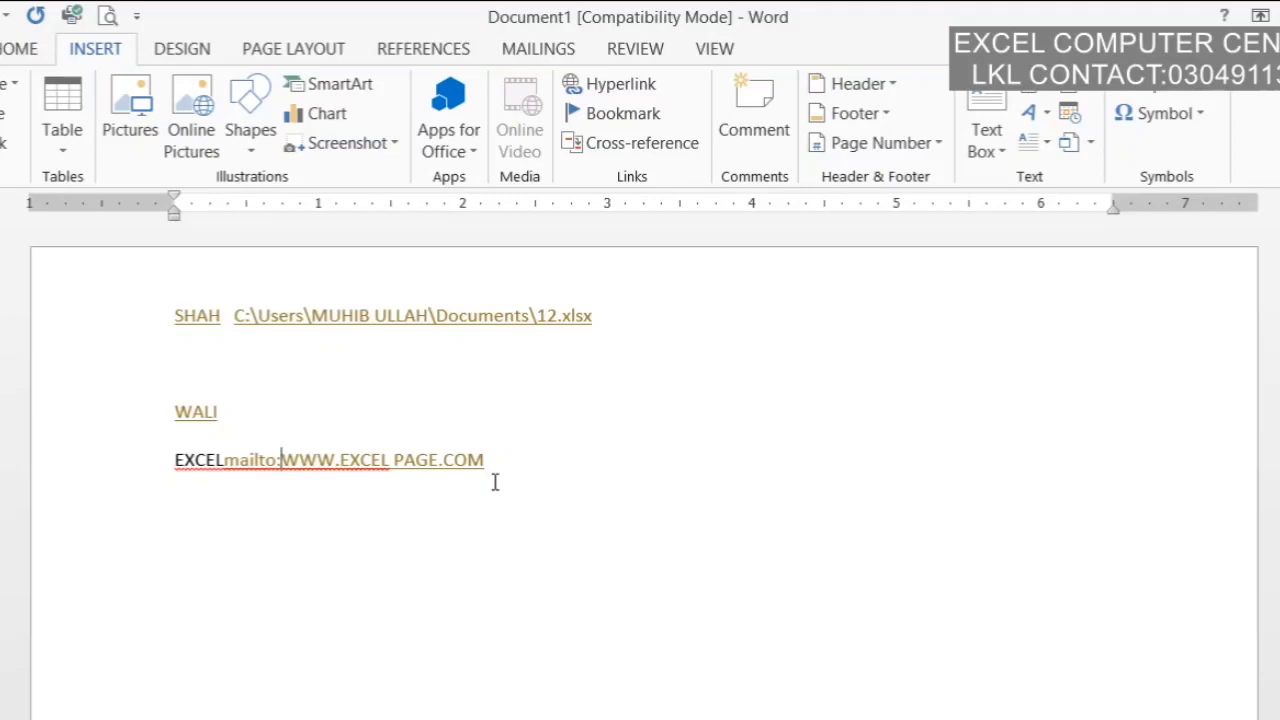
Clear the whole document and generate sample paragraphs with =RAND().
{"action": "key", "text": "ctrl+a"}
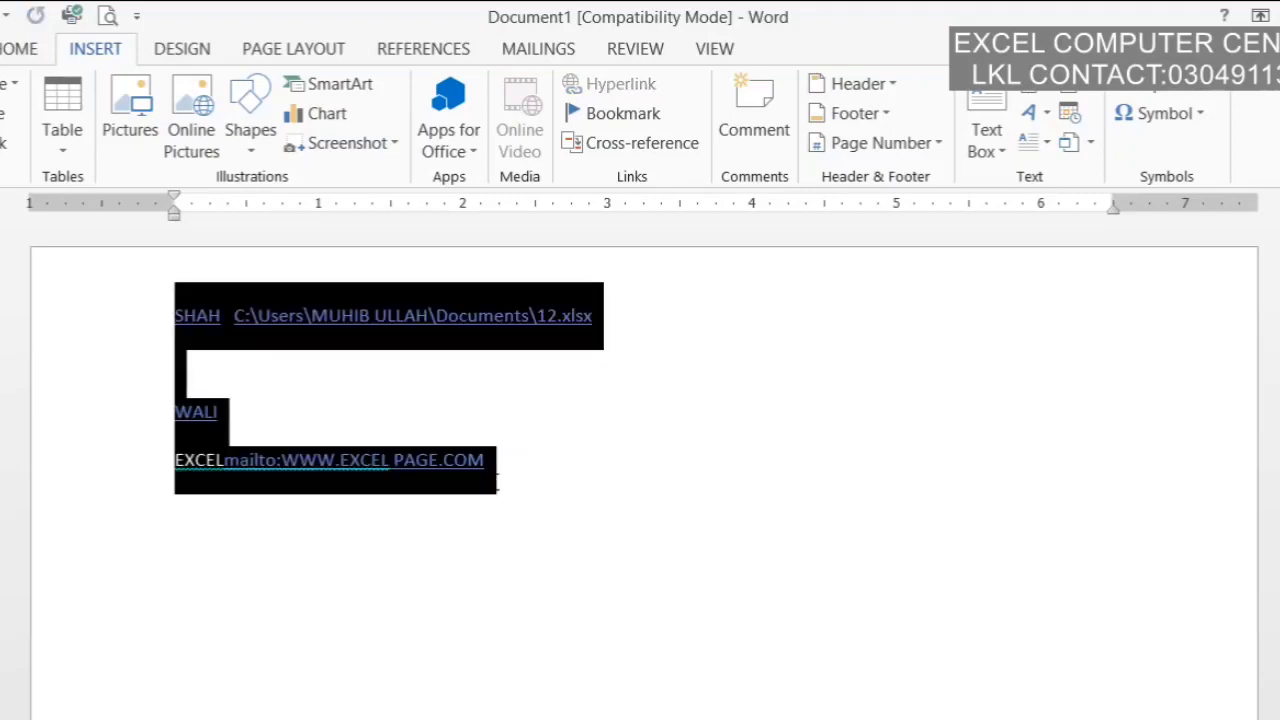
{"action": "key", "text": "Delete"}
{"action": "type", "text": "="}
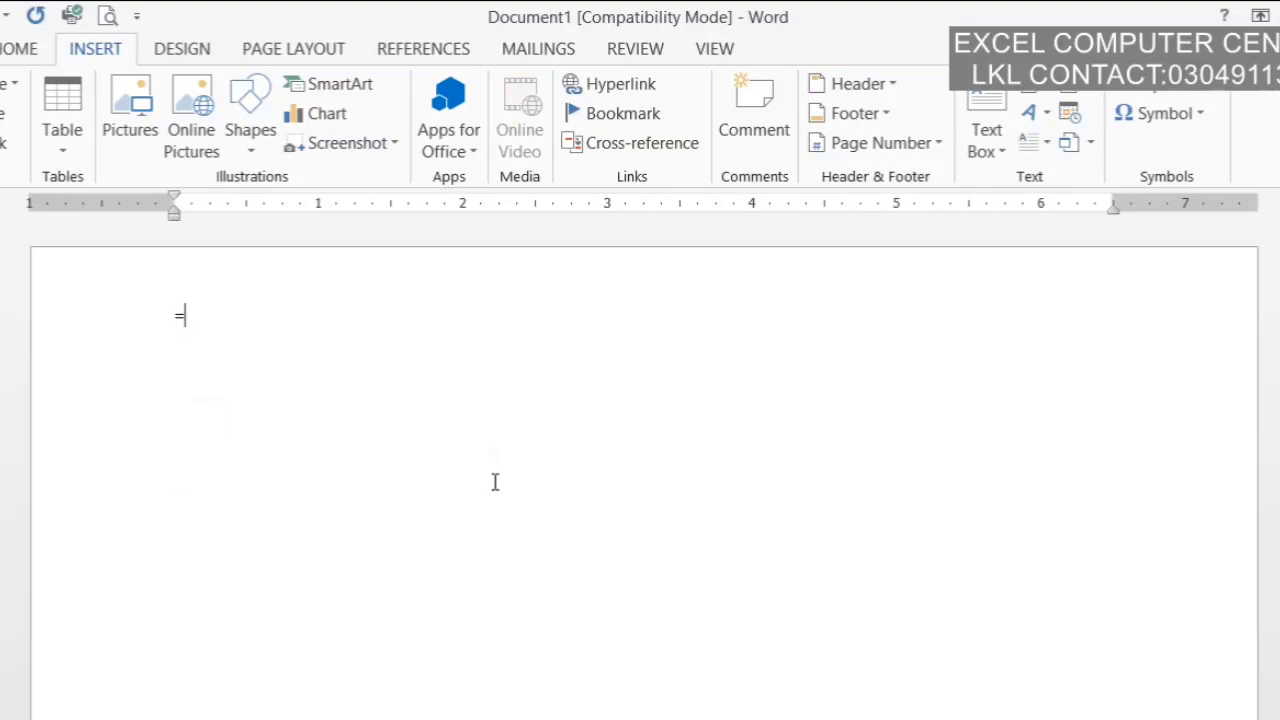
{"action": "type", "text": "RAND()"}
{"action": "key", "text": "Return"}
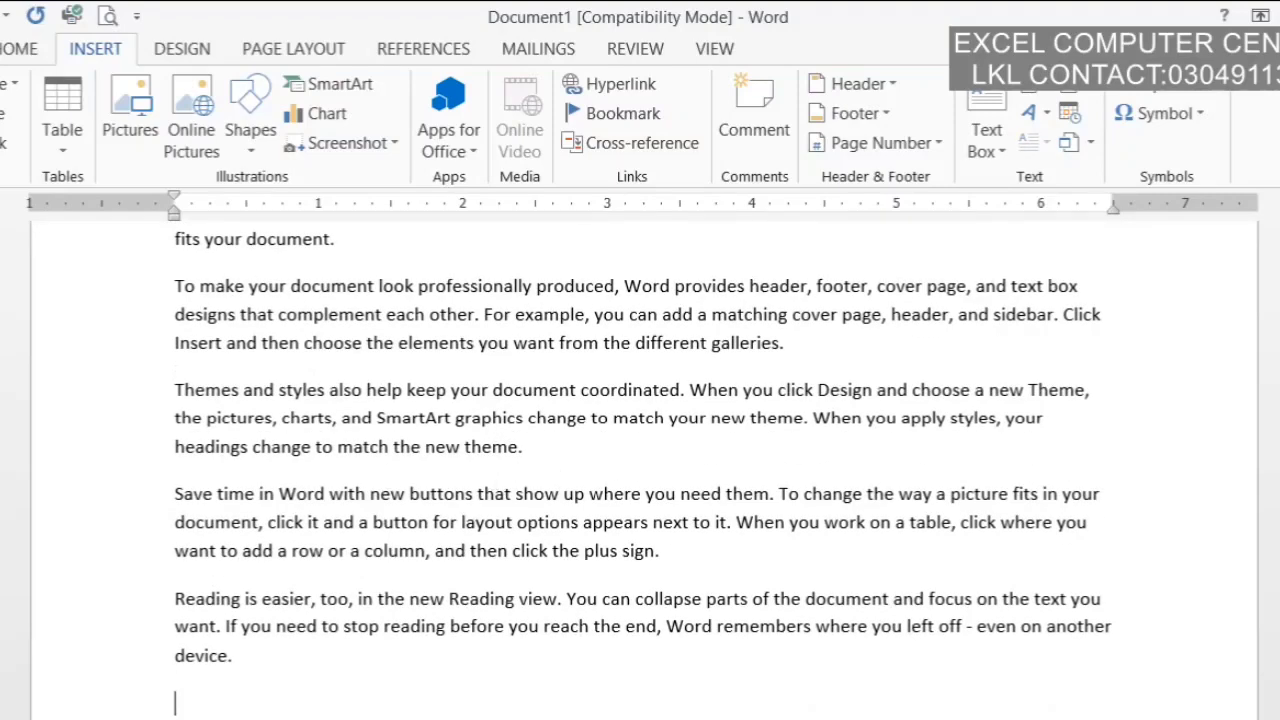
Generate more sample paragraphs below the existing text with =RAND(12).
{"action": "scroll", "coordinate": [497, 554], "scroll_direction": "up", "scroll_amount": 2}
{"action": "scroll", "coordinate": [497, 554], "scroll_direction": "down", "scroll_amount": 3}
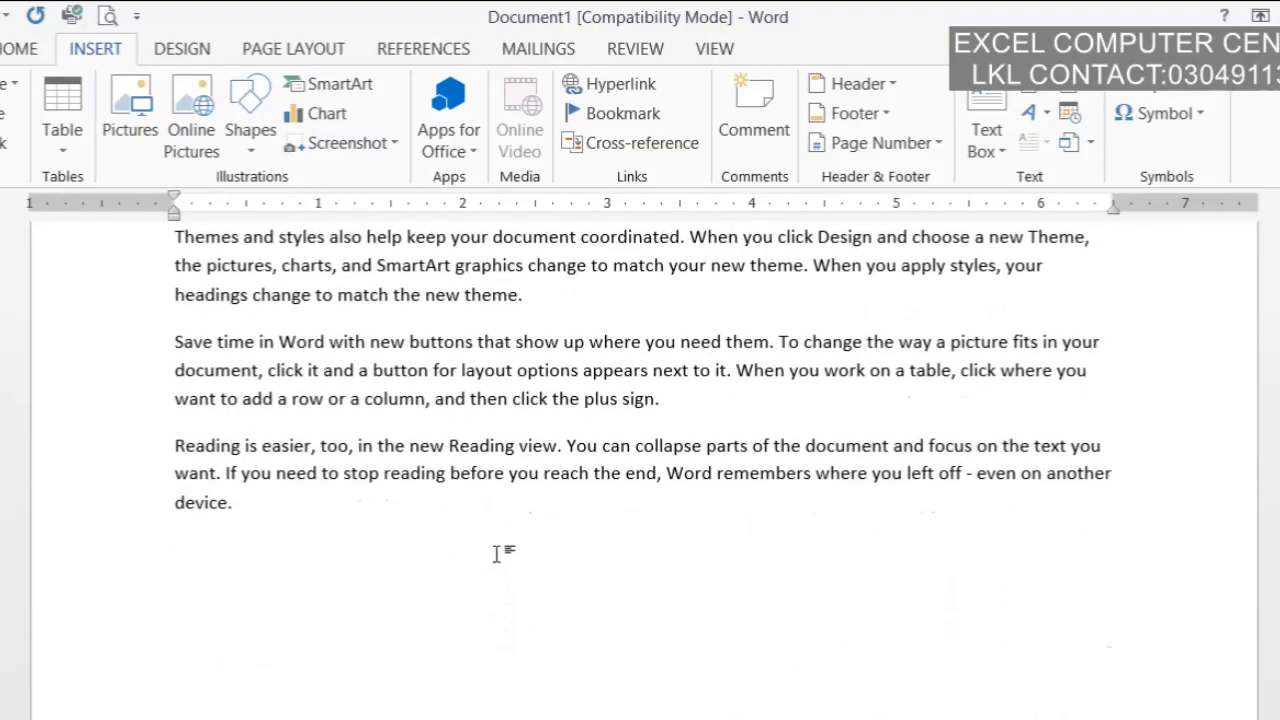
{"action": "type", "text": "=RAND(12"}
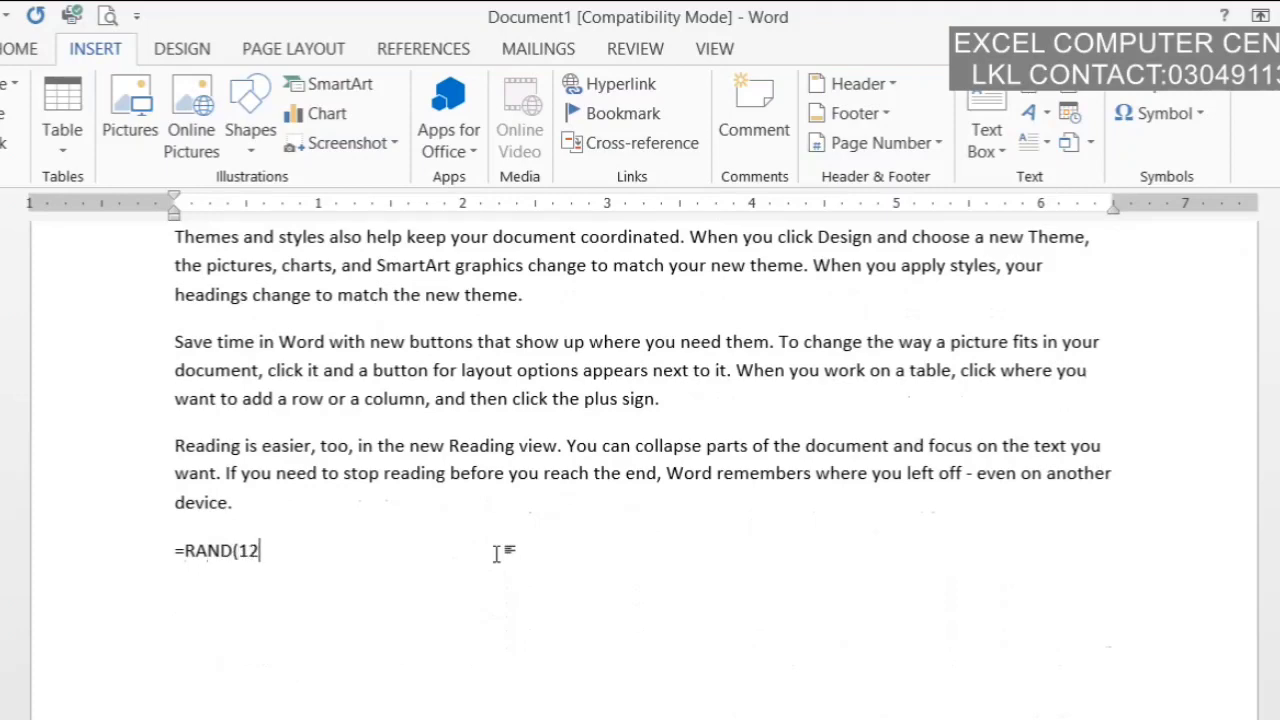
{"action": "type", "text": ")"}
{"action": "key", "text": "Return"}
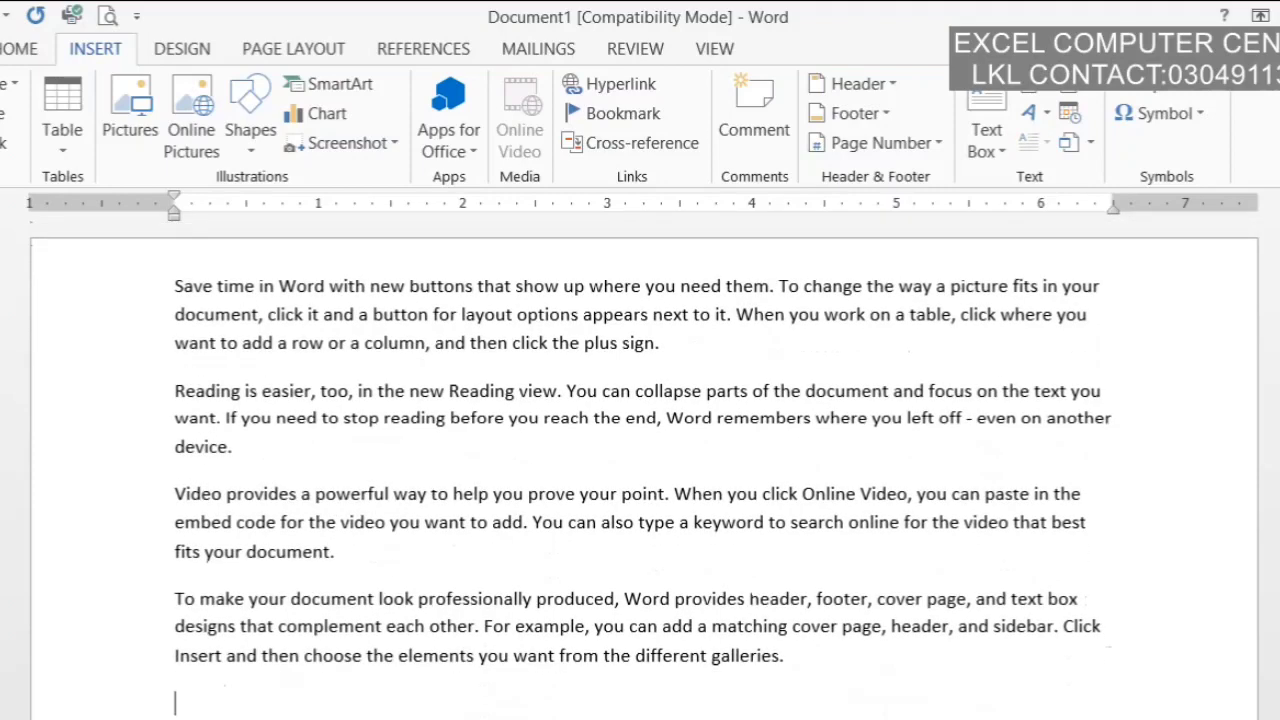
Add a bookmark named E at the end of the third paragraph on the first page, after "new theme.".
{"action": "left_click_drag", "start_coordinate": [1279, 538], "coordinate": [1279, 533]}
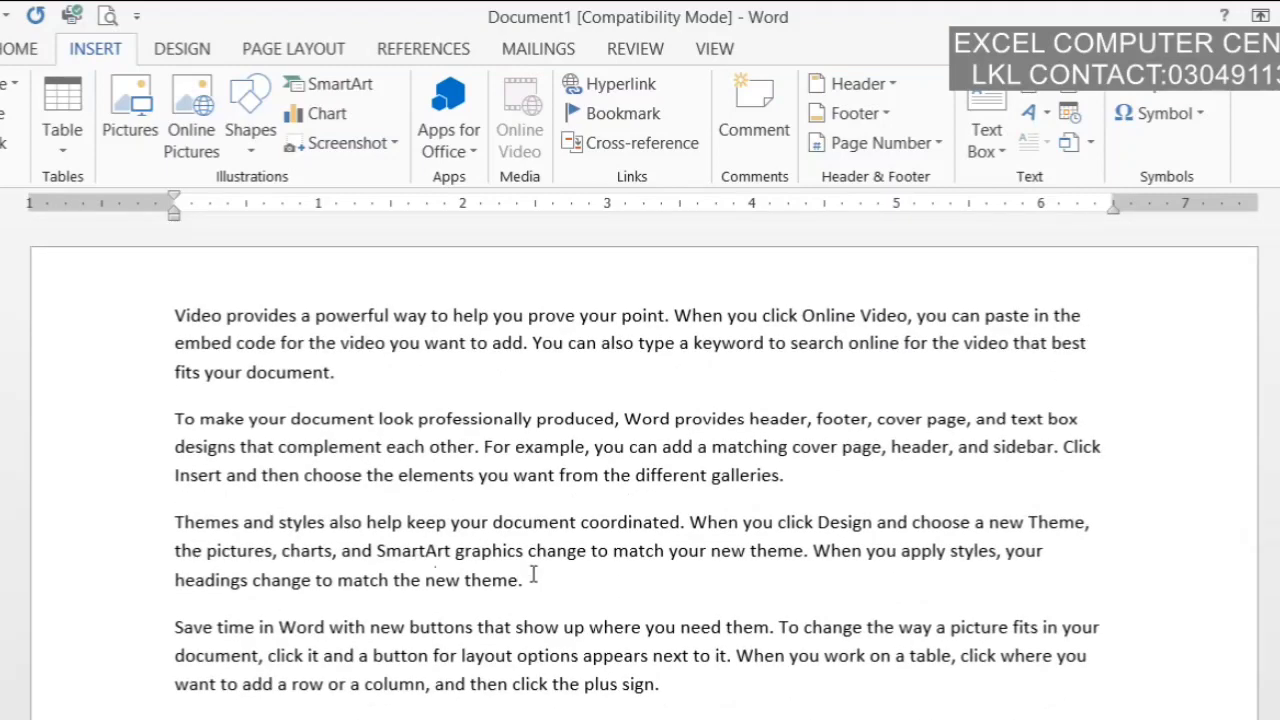
{"action": "left_click", "coordinate": [655, 117]}
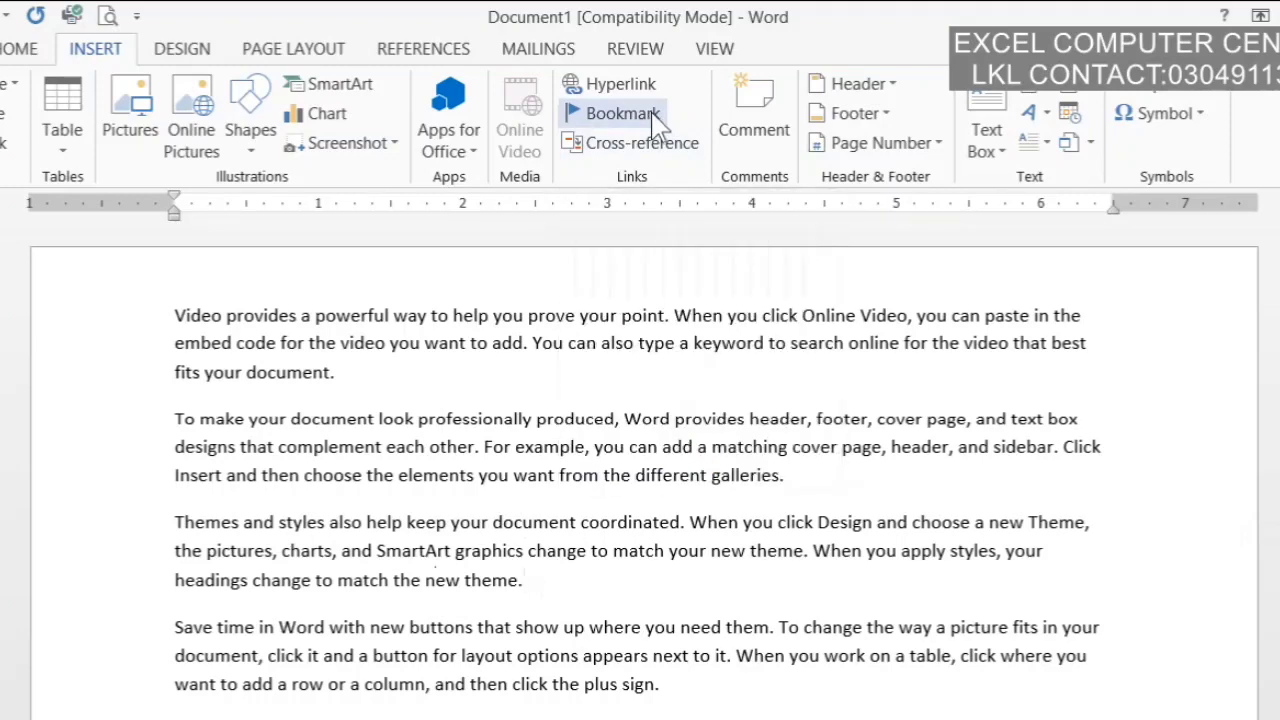
{"action": "left_click_drag", "start_coordinate": [700, 297], "coordinate": [662, 71]}
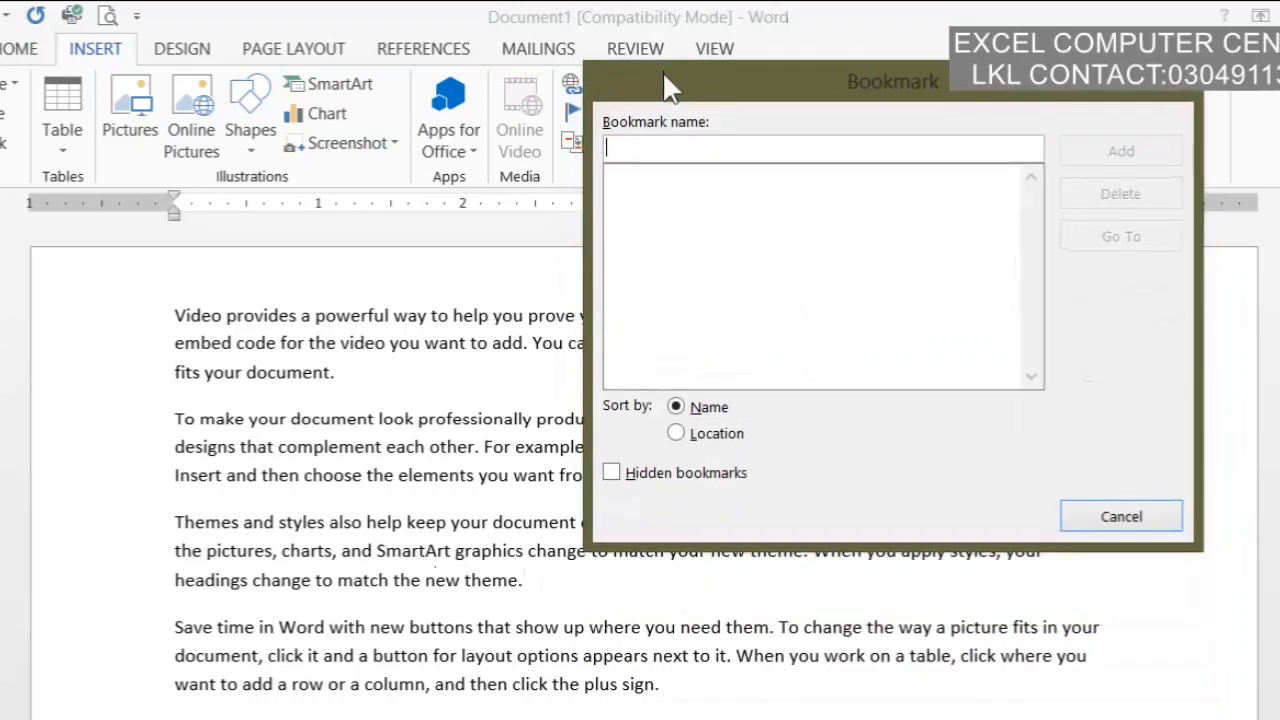
{"action": "type", "text": "E"}
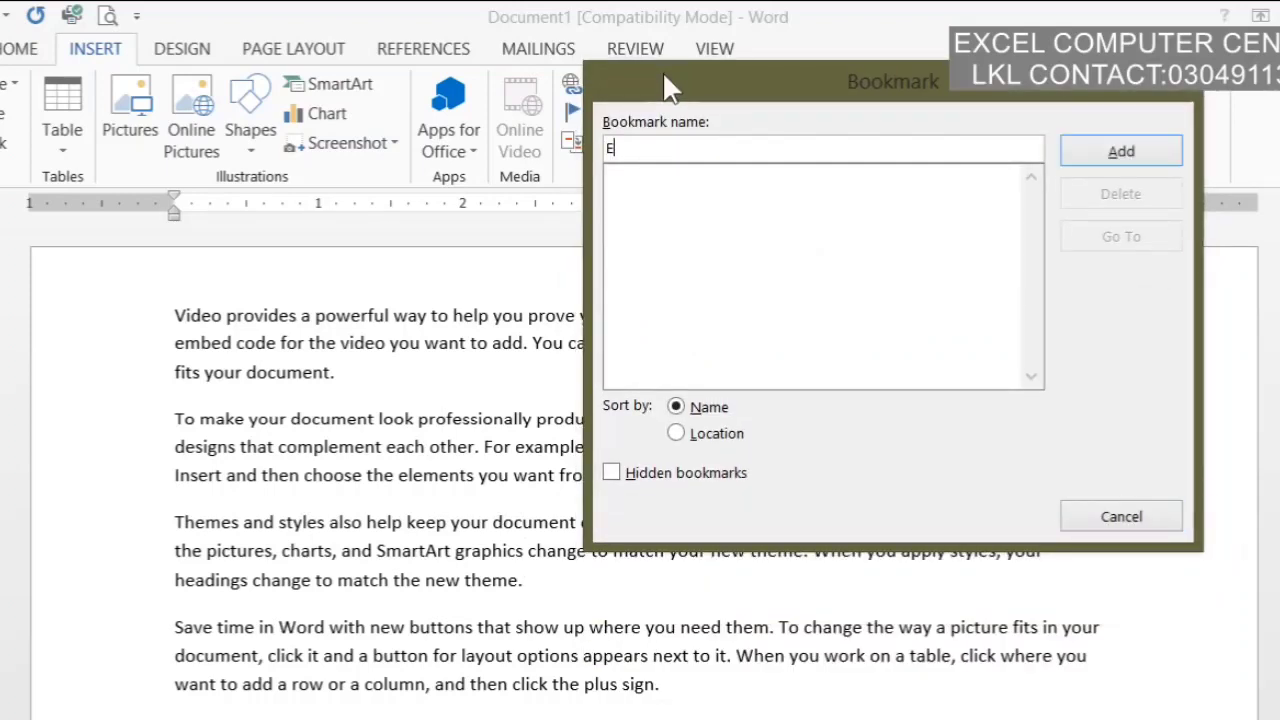
{"action": "left_click", "coordinate": [1148, 150]}
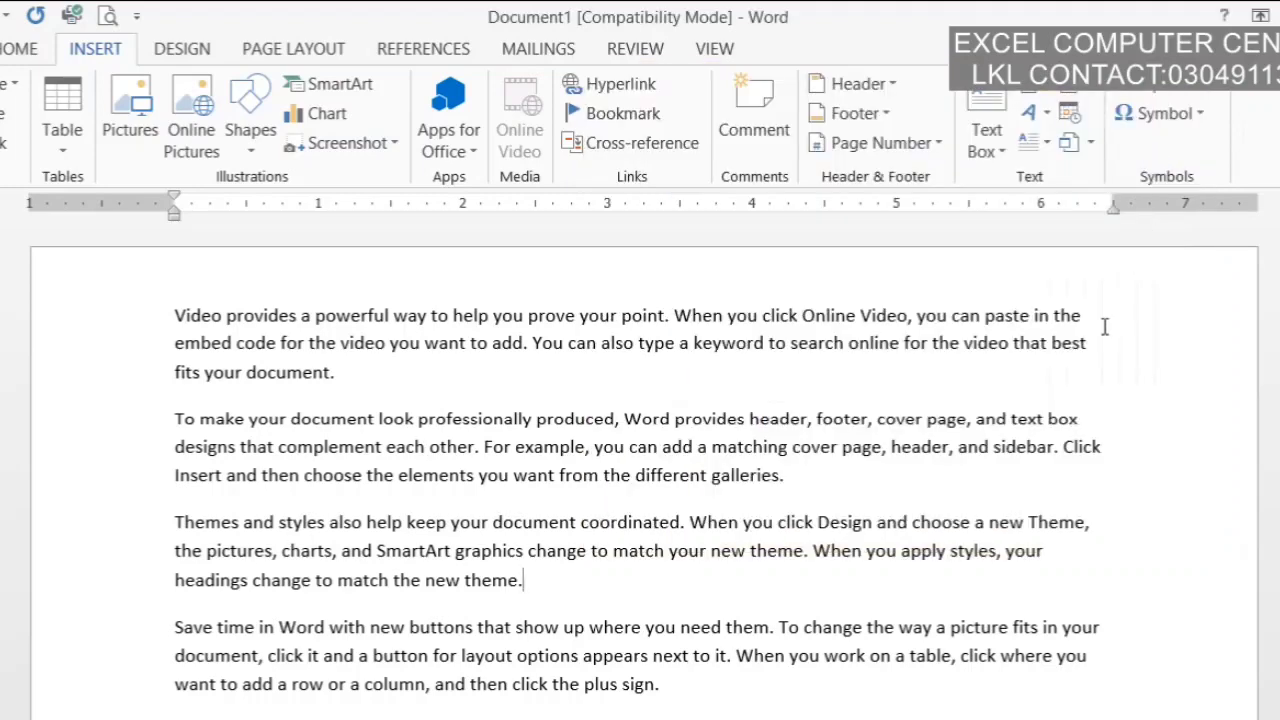
Add bookmark E after the word "Reading" at the start of the "Reading is easier" paragraph.
{"action": "scroll", "coordinate": [630, 437], "scroll_direction": "down", "scroll_amount": 4}
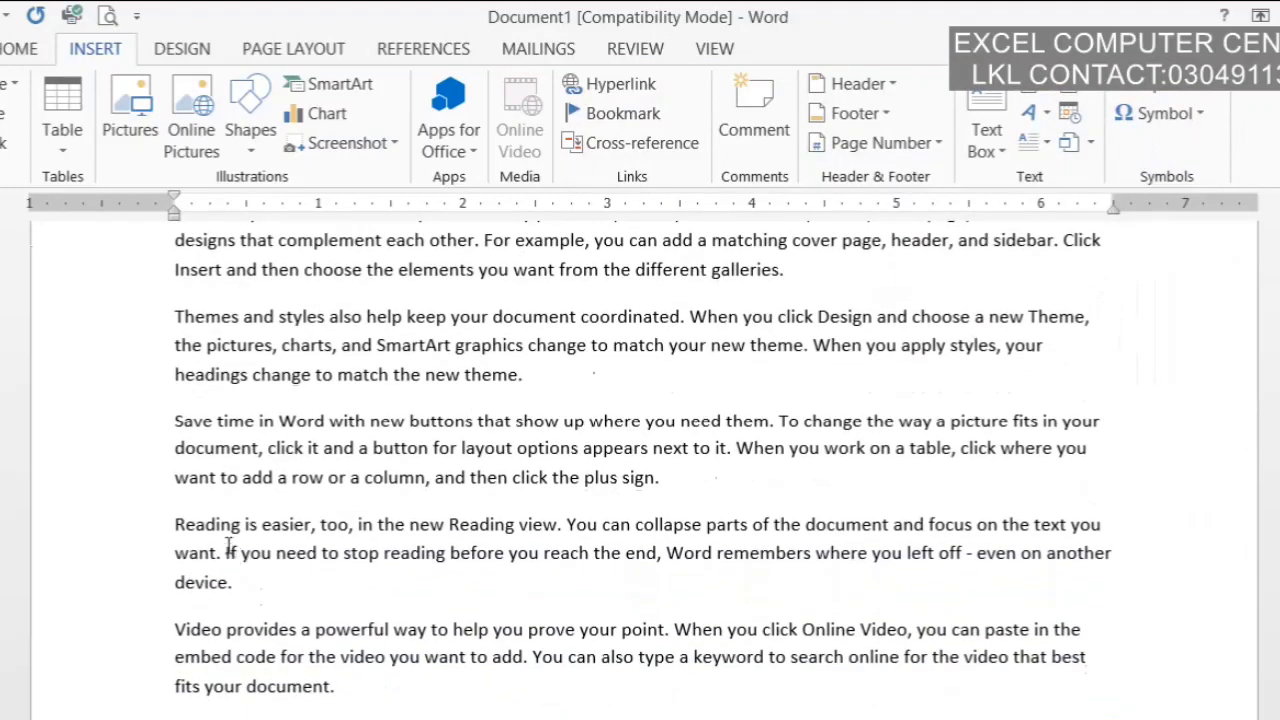
{"action": "left_click", "coordinate": [240, 527]}
{"action": "left_click", "coordinate": [610, 114]}
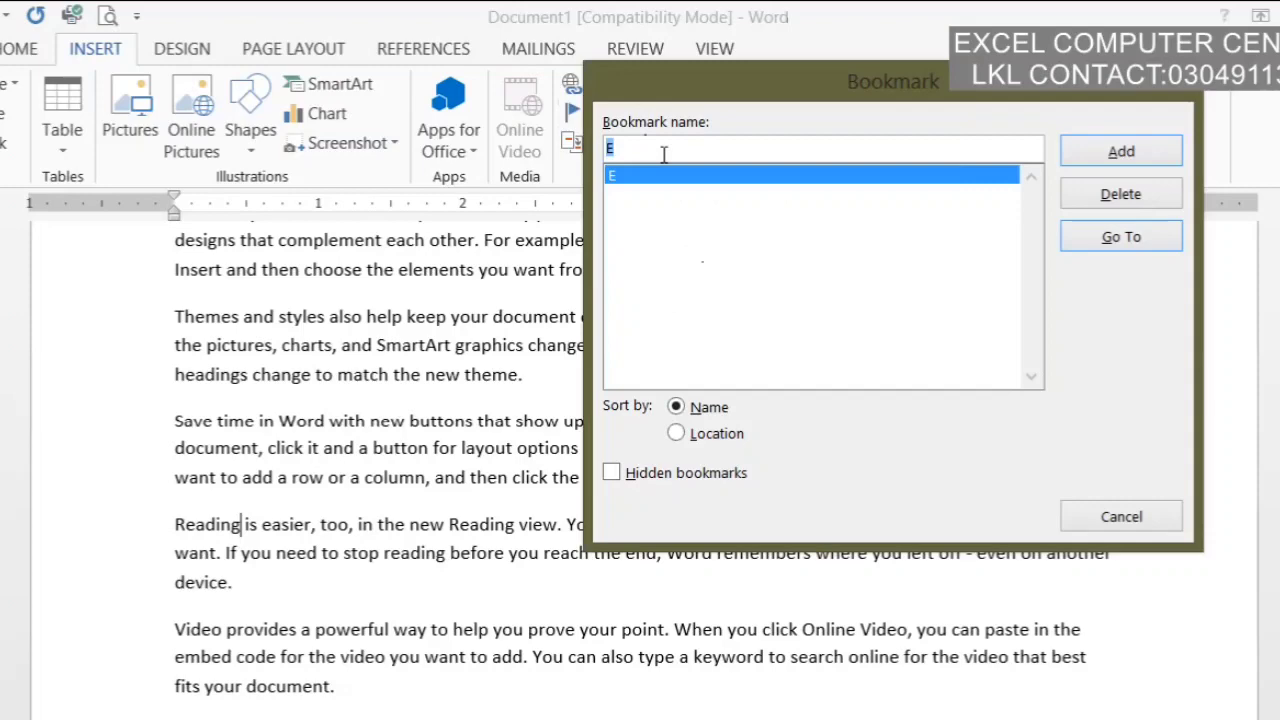
{"action": "type", "text": "E"}
{"action": "left_click", "coordinate": [1079, 162]}
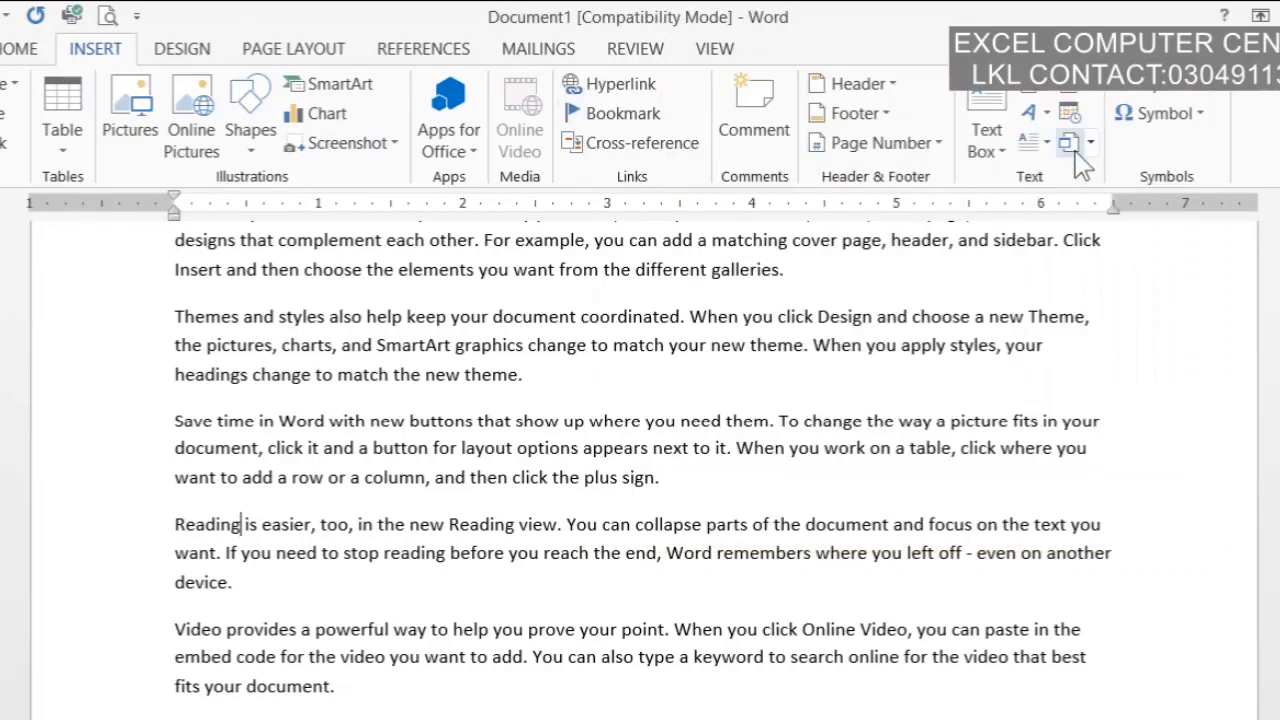
{"action": "left_click_drag", "start_coordinate": [1279, 351], "coordinate": [1279, 356]}
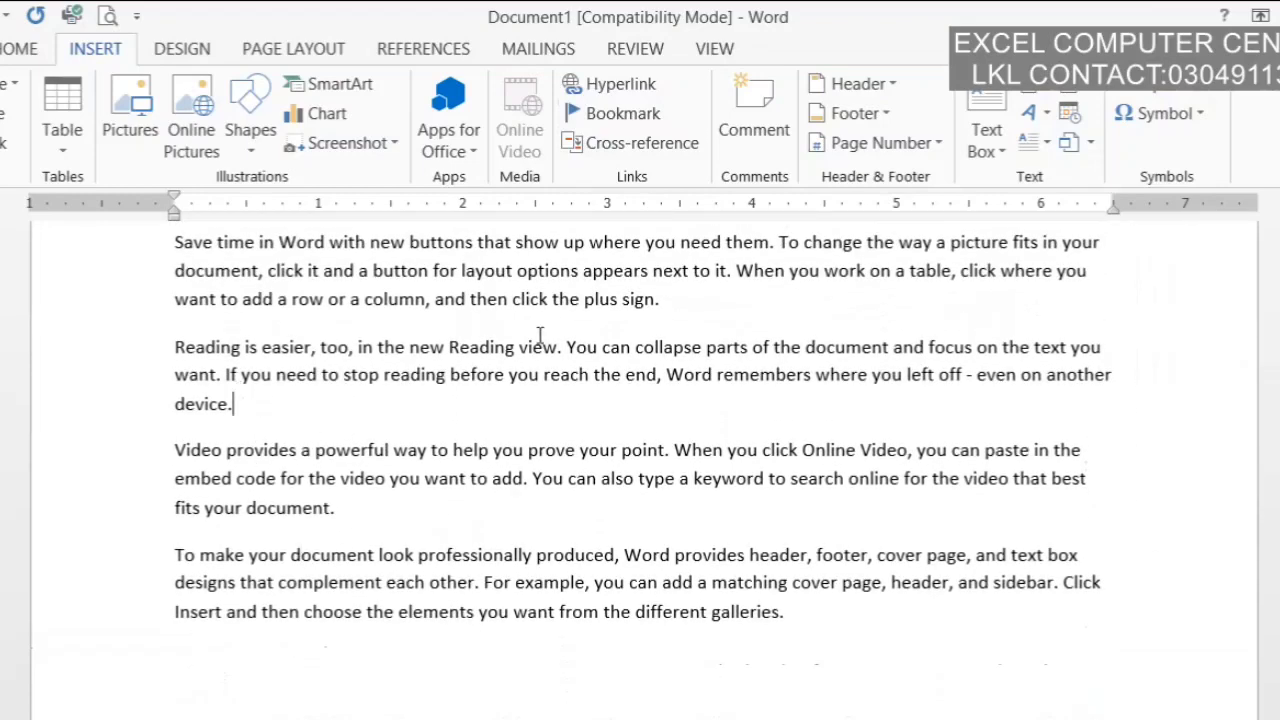
Add a bookmark named F at the end of the "Reading is easier" paragraph, after "device.".
{"action": "left_click", "coordinate": [612, 114]}
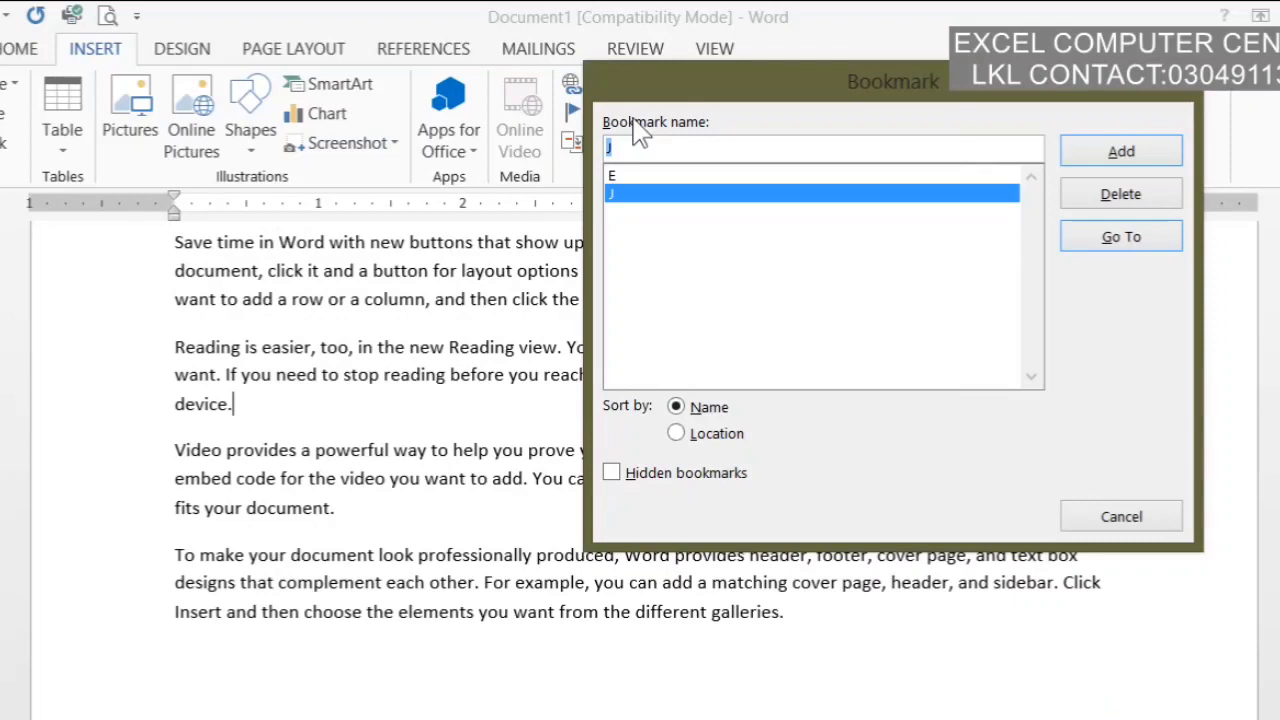
{"action": "type", "text": "F"}
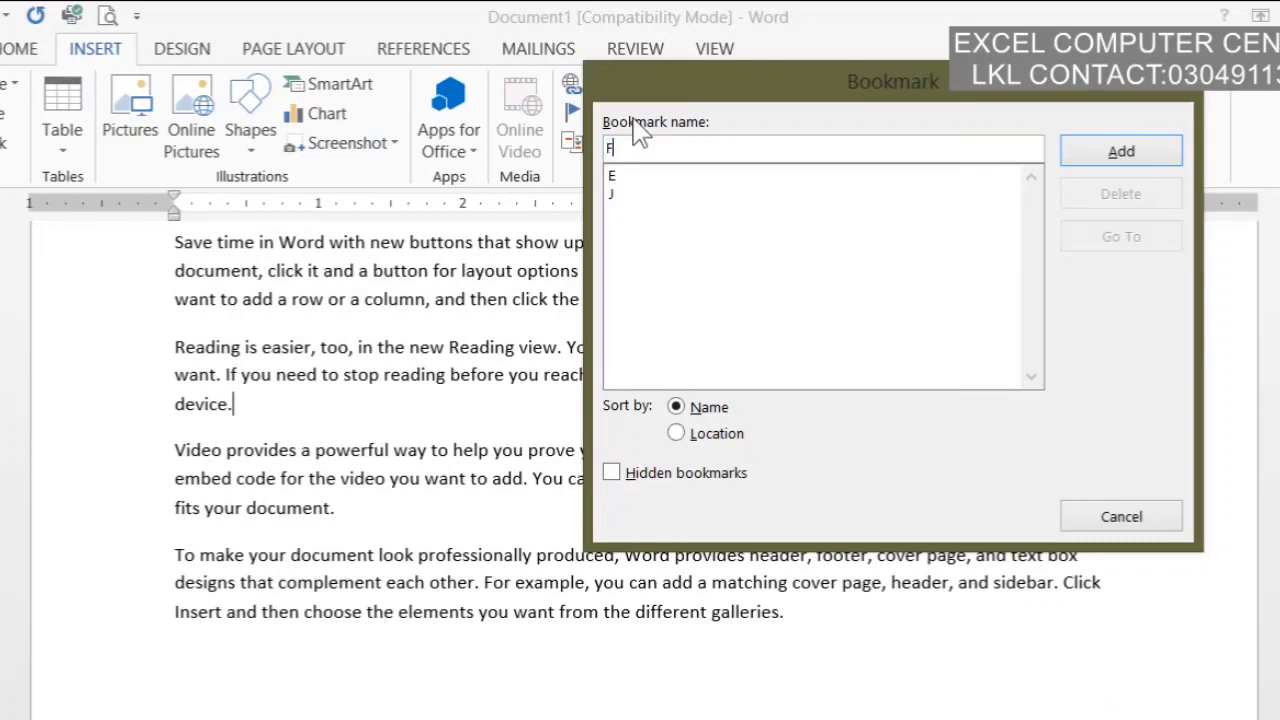
{"action": "left_click", "coordinate": [1082, 158]}
Place the cursor after the word "Video" at the start of a page, and go to bookmark E from there.
{"action": "scroll", "coordinate": [655, 446], "scroll_direction": "up", "scroll_amount": 1}
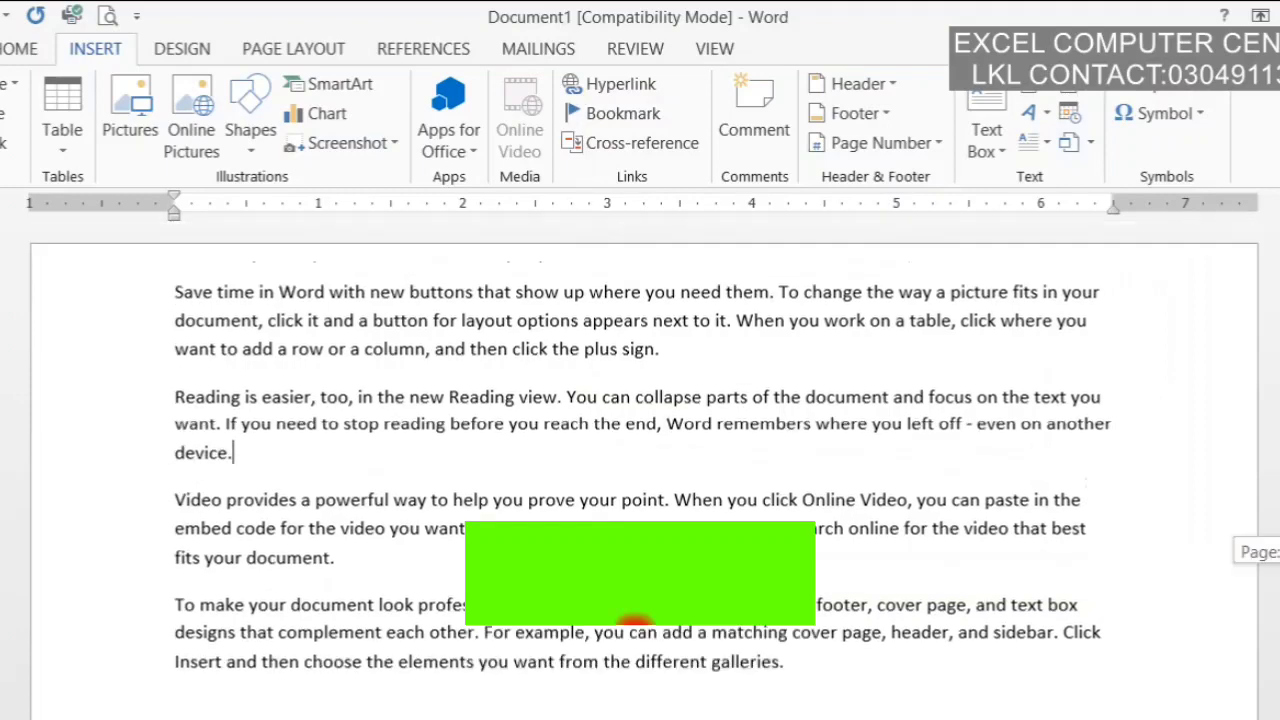
{"action": "scroll", "coordinate": [640, 450], "scroll_direction": "down", "scroll_amount": 3}
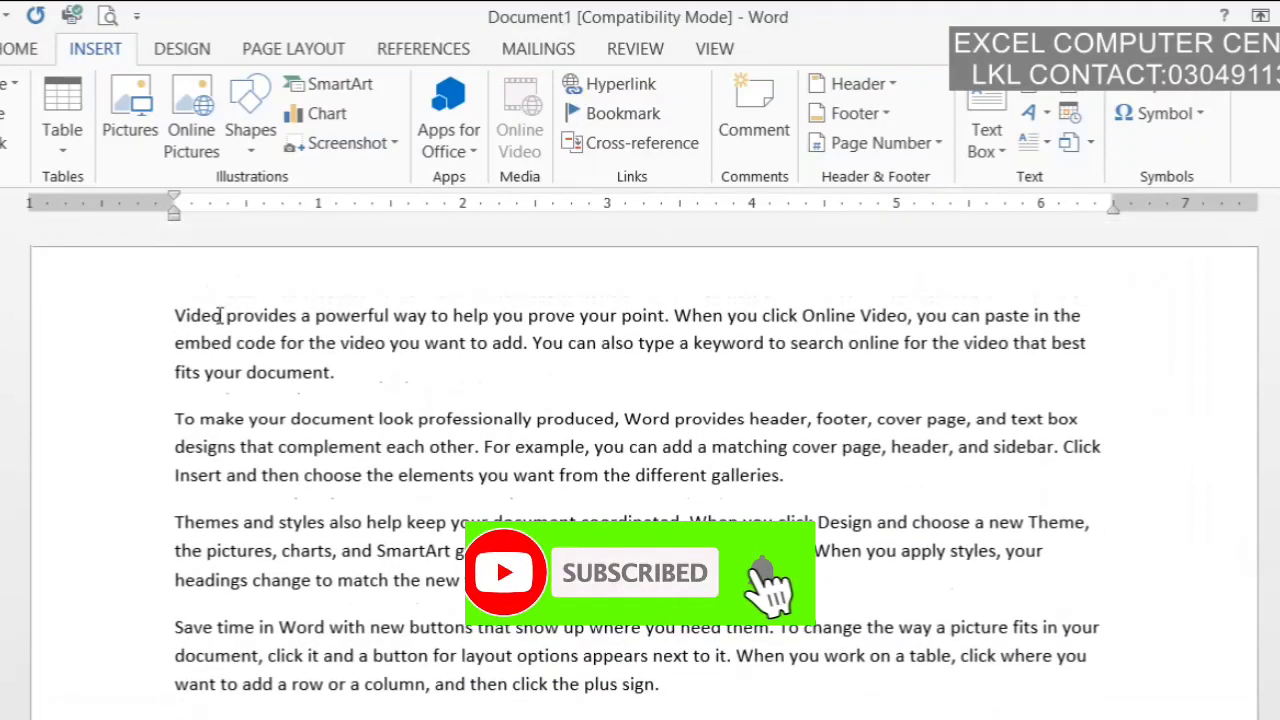
{"action": "left_click", "coordinate": [221, 315]}
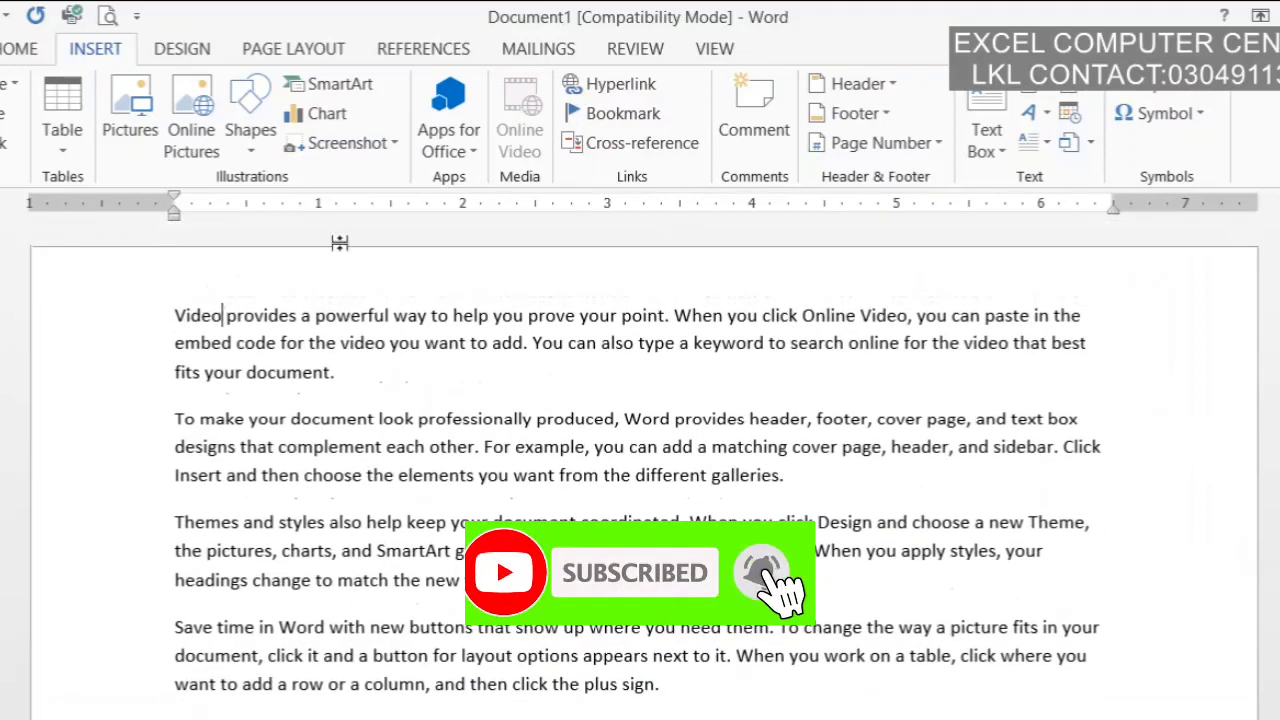
{"action": "left_click", "coordinate": [624, 112]}
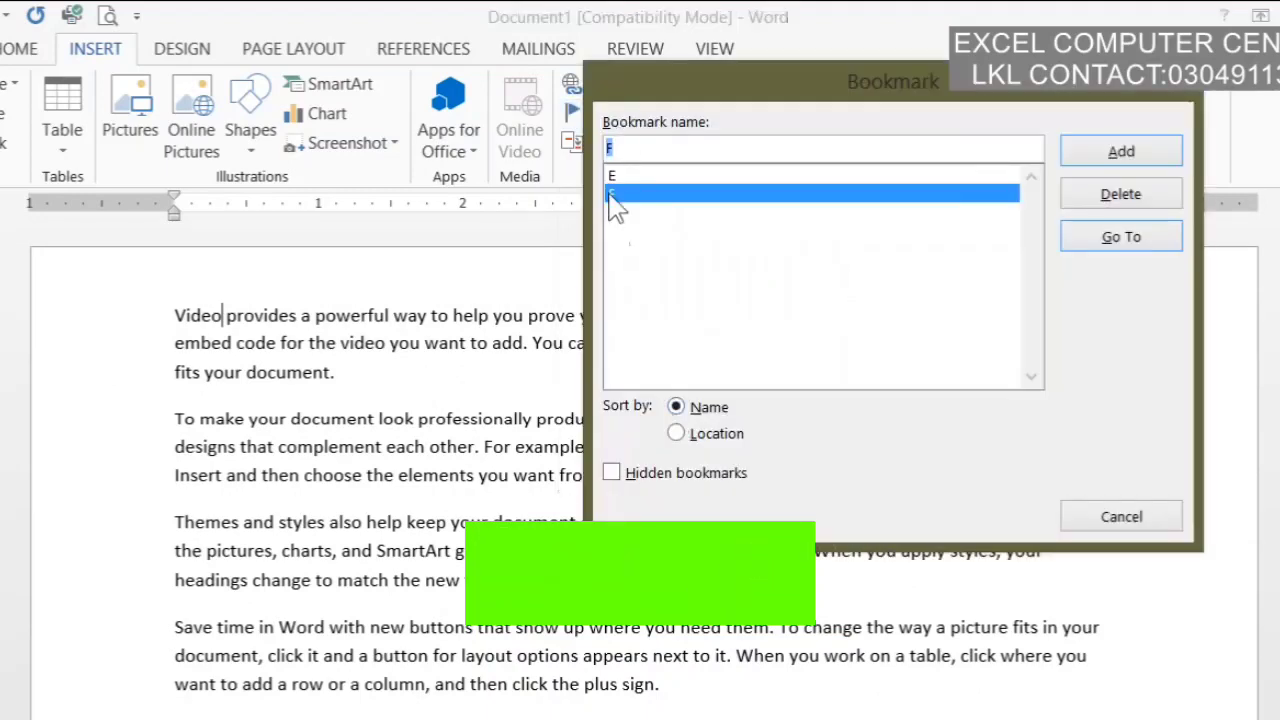
{"action": "left_click", "coordinate": [614, 176]}
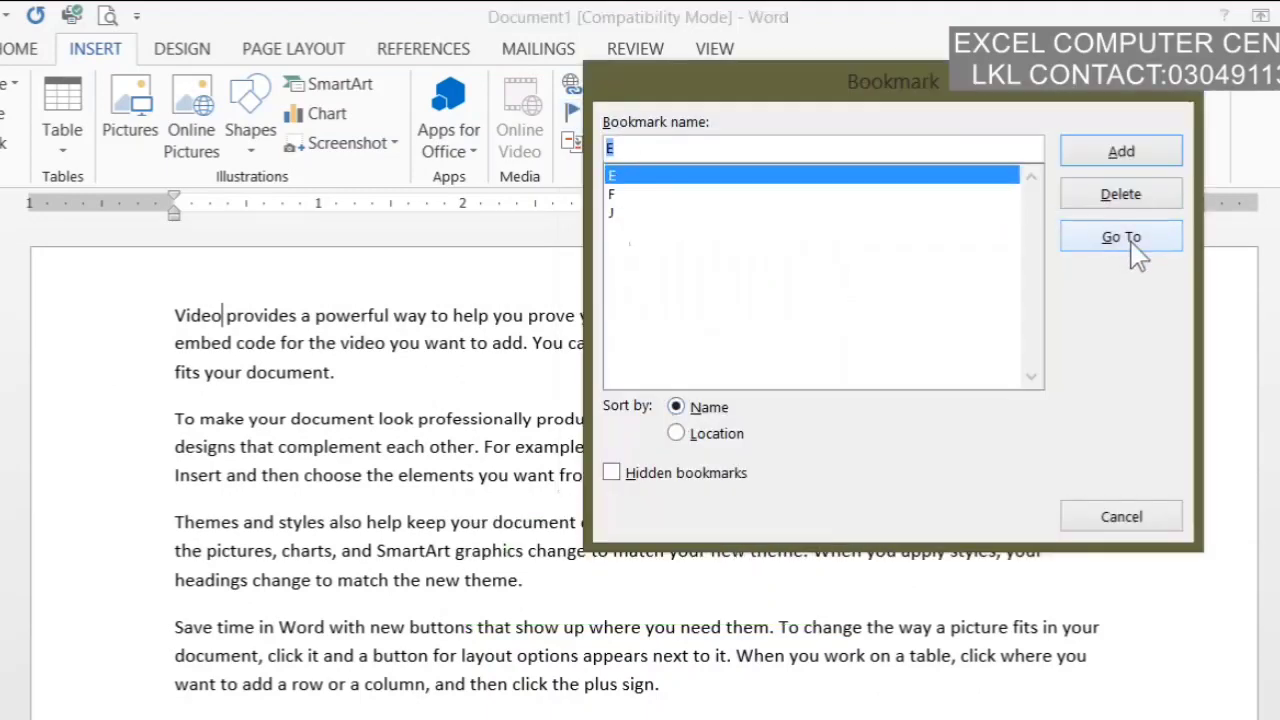
{"action": "left_click", "coordinate": [1121, 240]}
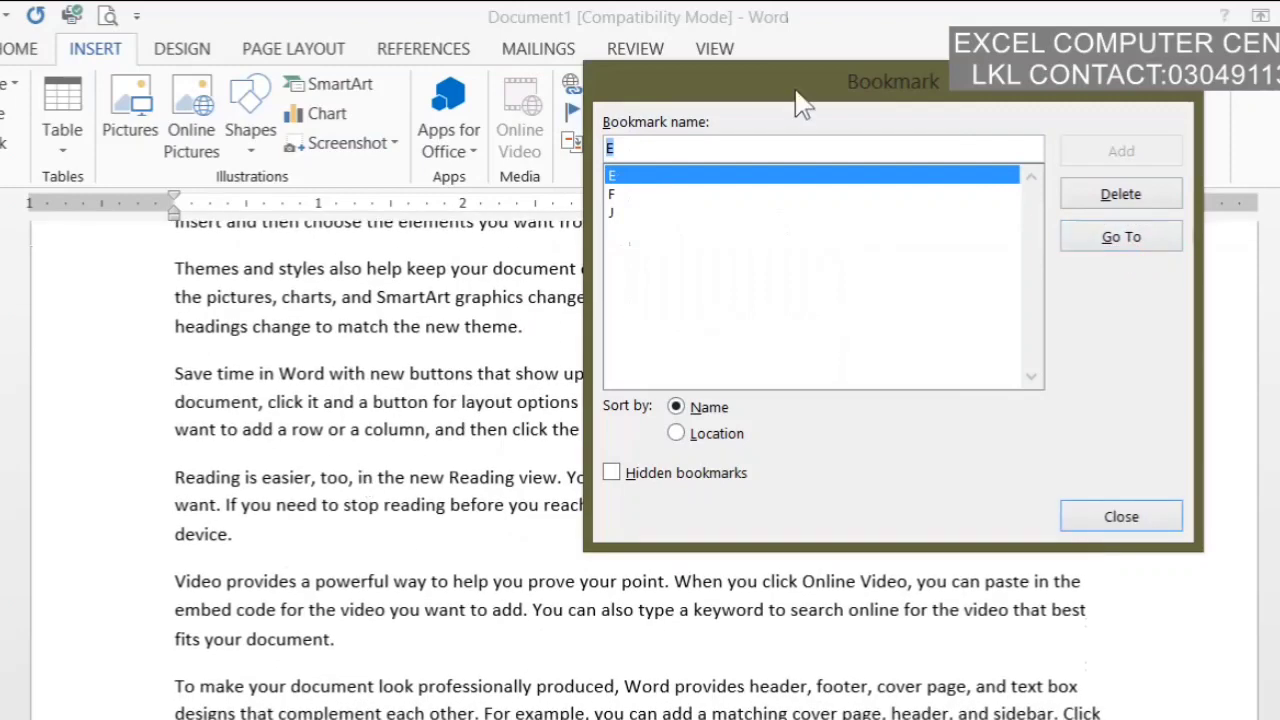
Move the Bookmark dialog clear of the text, go to bookmark J, and close the dialog.
{"action": "left_click_drag", "start_coordinate": [800, 92], "coordinate": [1210, 95]}
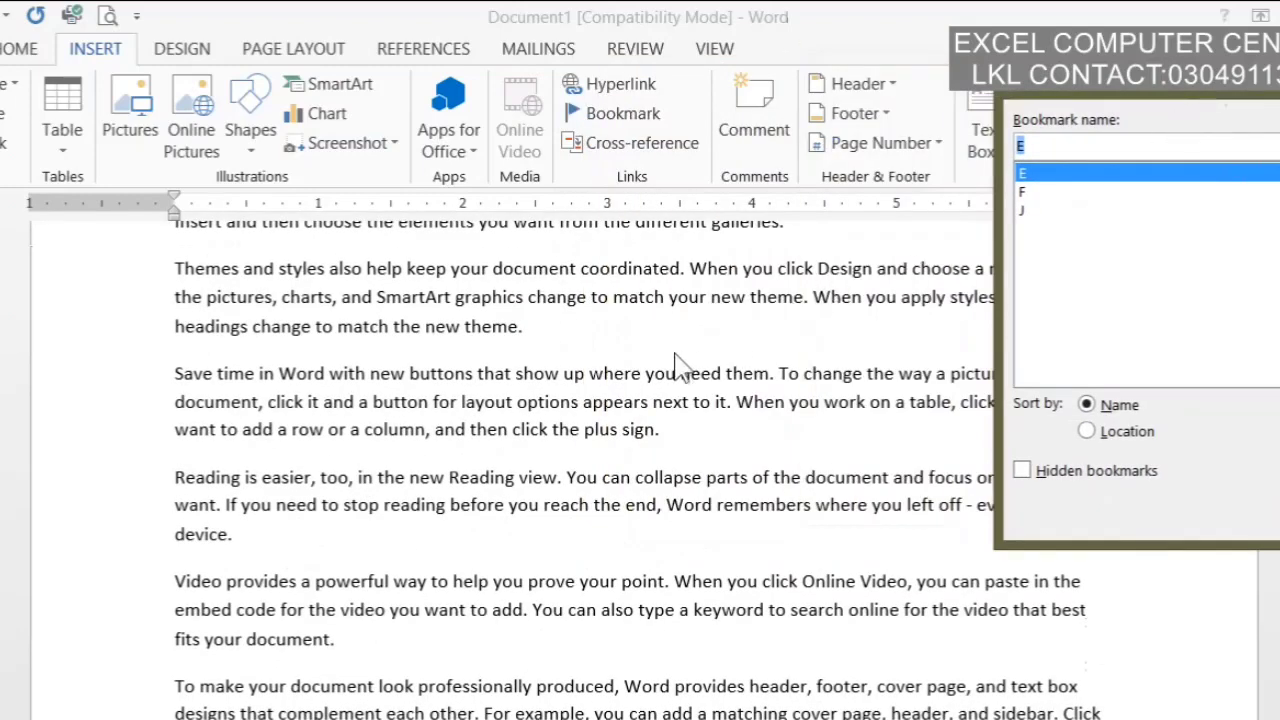
{"action": "left_click_drag", "start_coordinate": [1213, 100], "coordinate": [1155, 149]}
{"action": "left_click", "coordinate": [978, 260]}
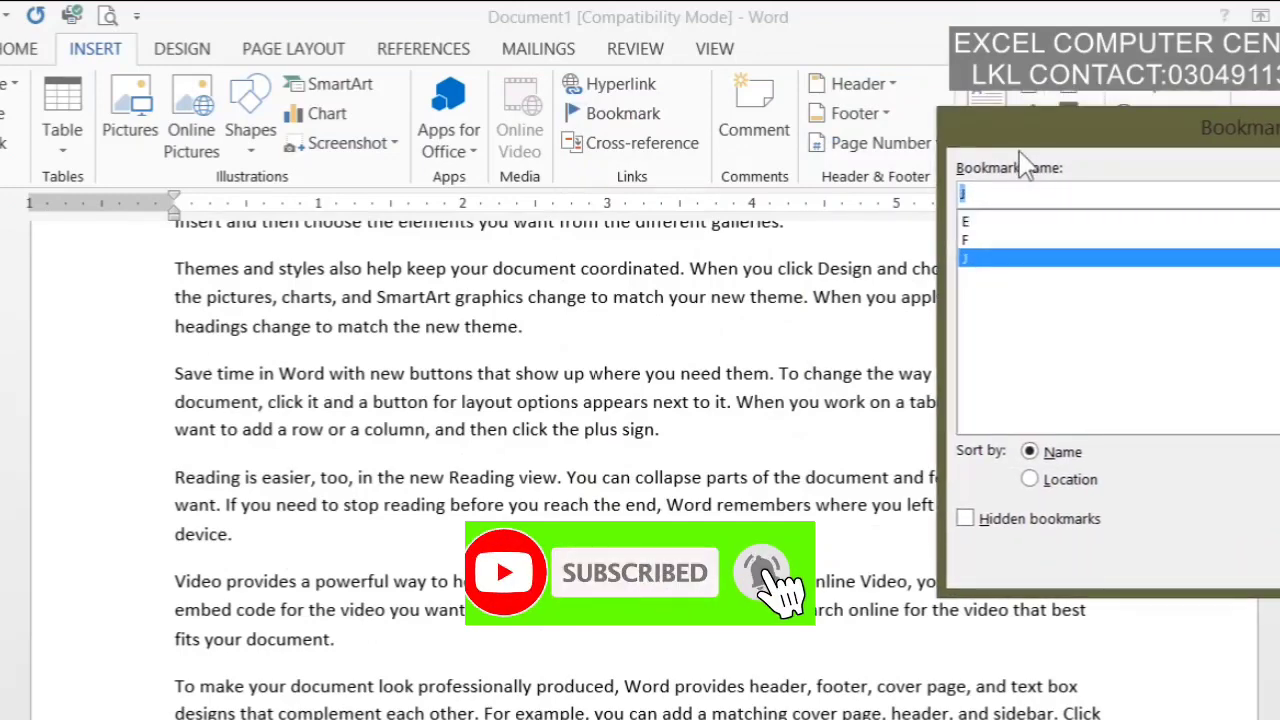
{"action": "left_click_drag", "start_coordinate": [1055, 140], "coordinate": [909, 95]}
{"action": "left_click", "coordinate": [1275, 238]}
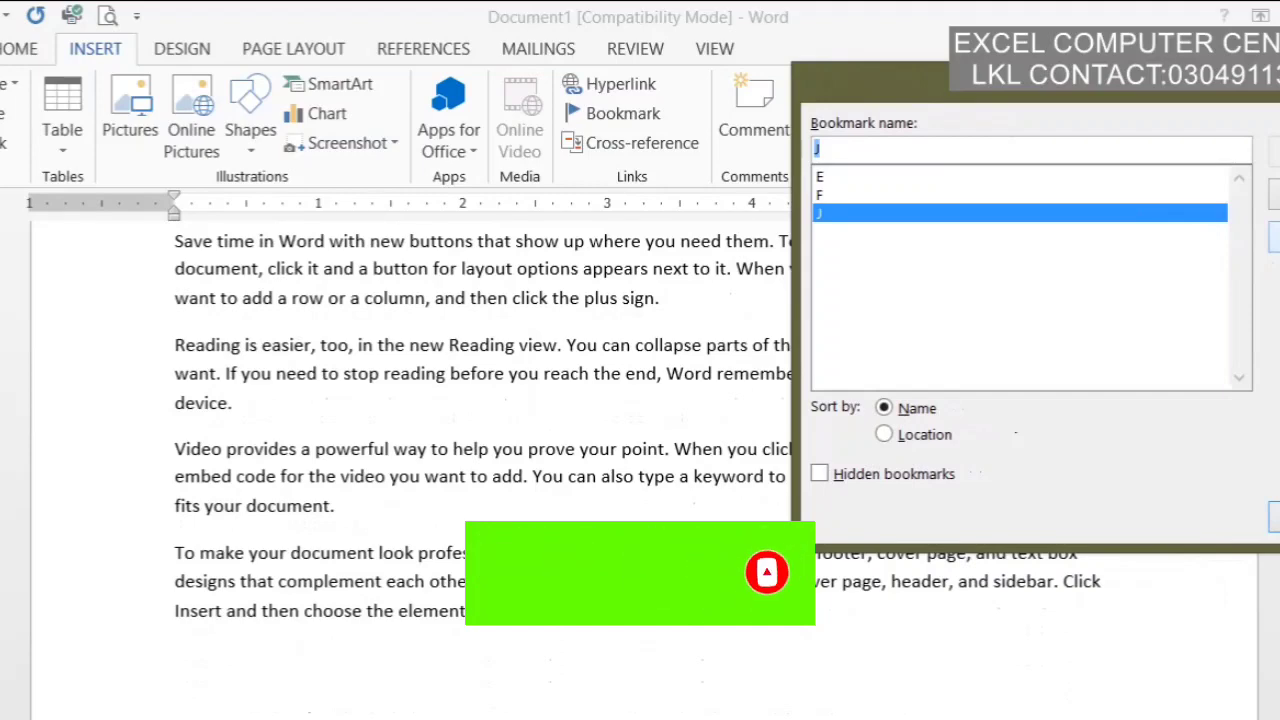
{"action": "left_click", "coordinate": [1275, 517]}
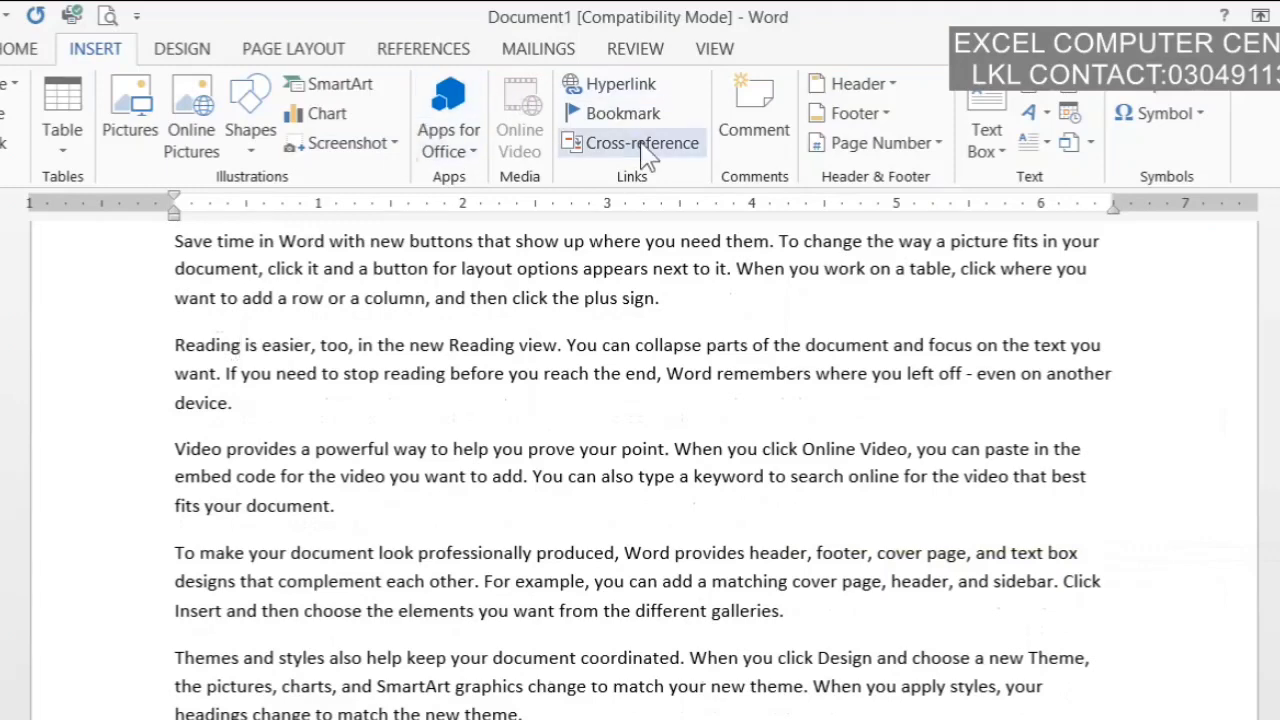
Sort the document's bookmarks by location and go to bookmark F.
{"action": "left_click", "coordinate": [612, 114]}
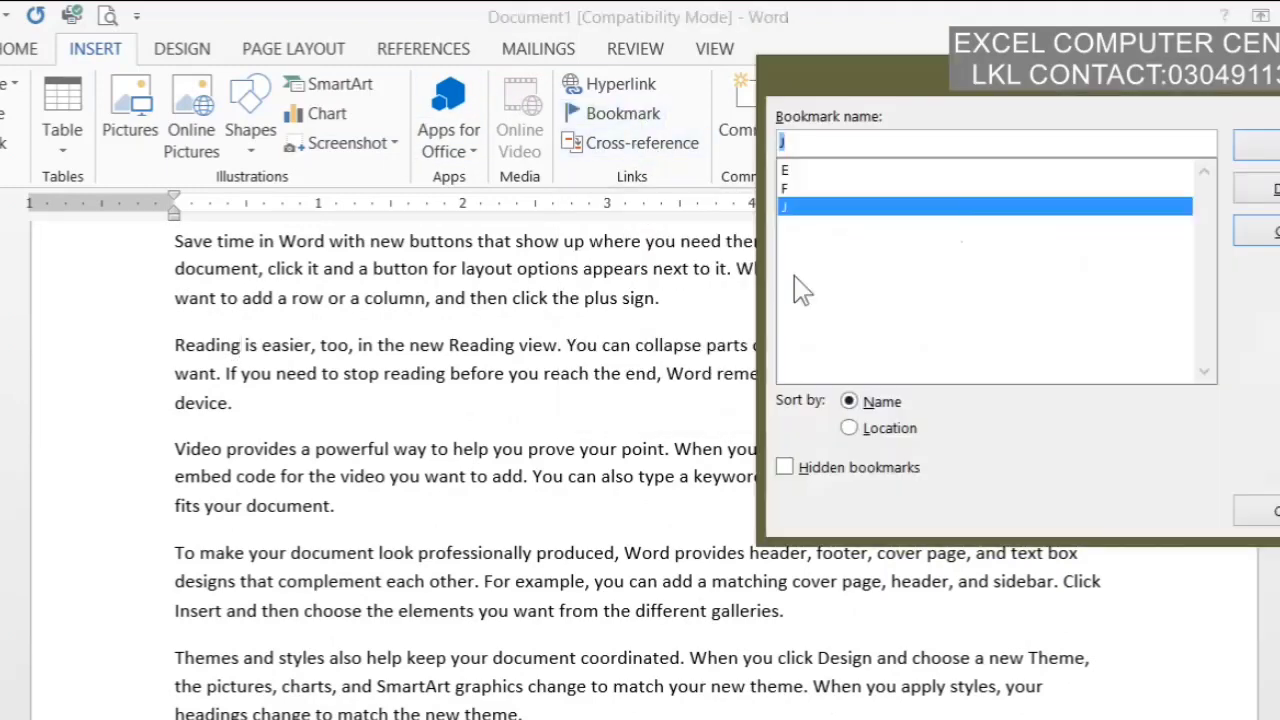
{"action": "left_click", "coordinate": [812, 171]}
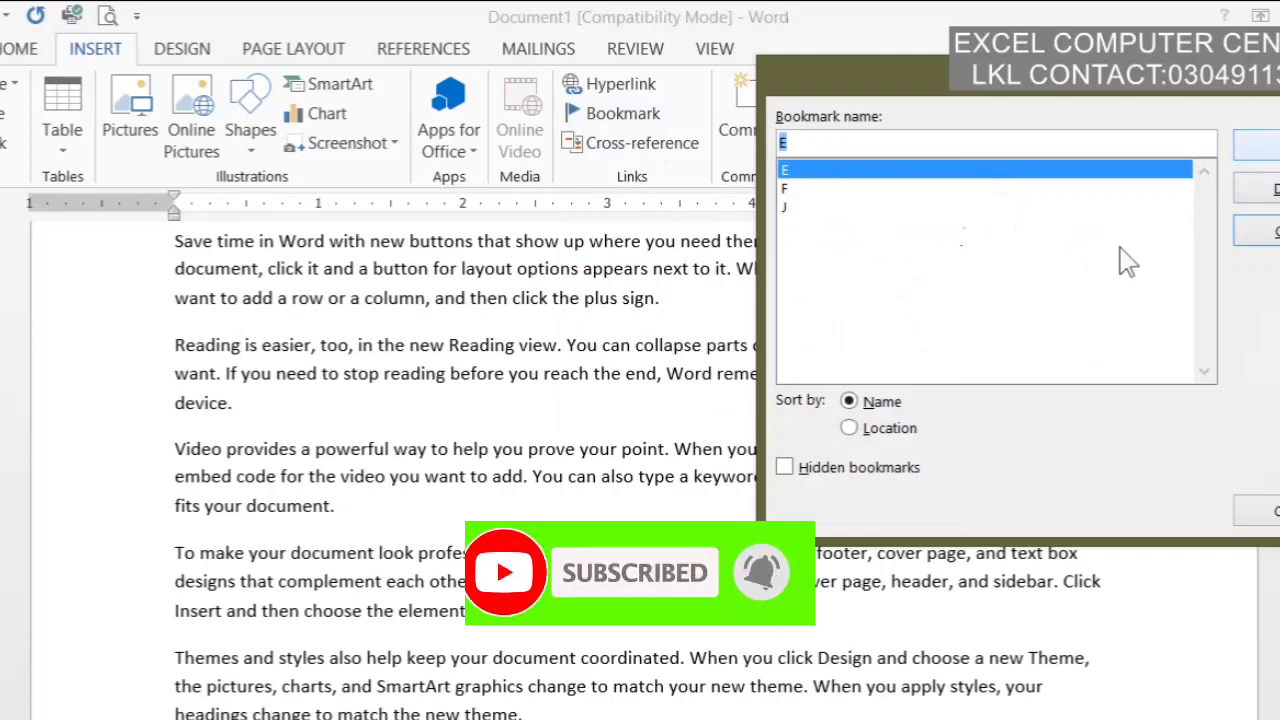
{"action": "left_click", "coordinate": [849, 428]}
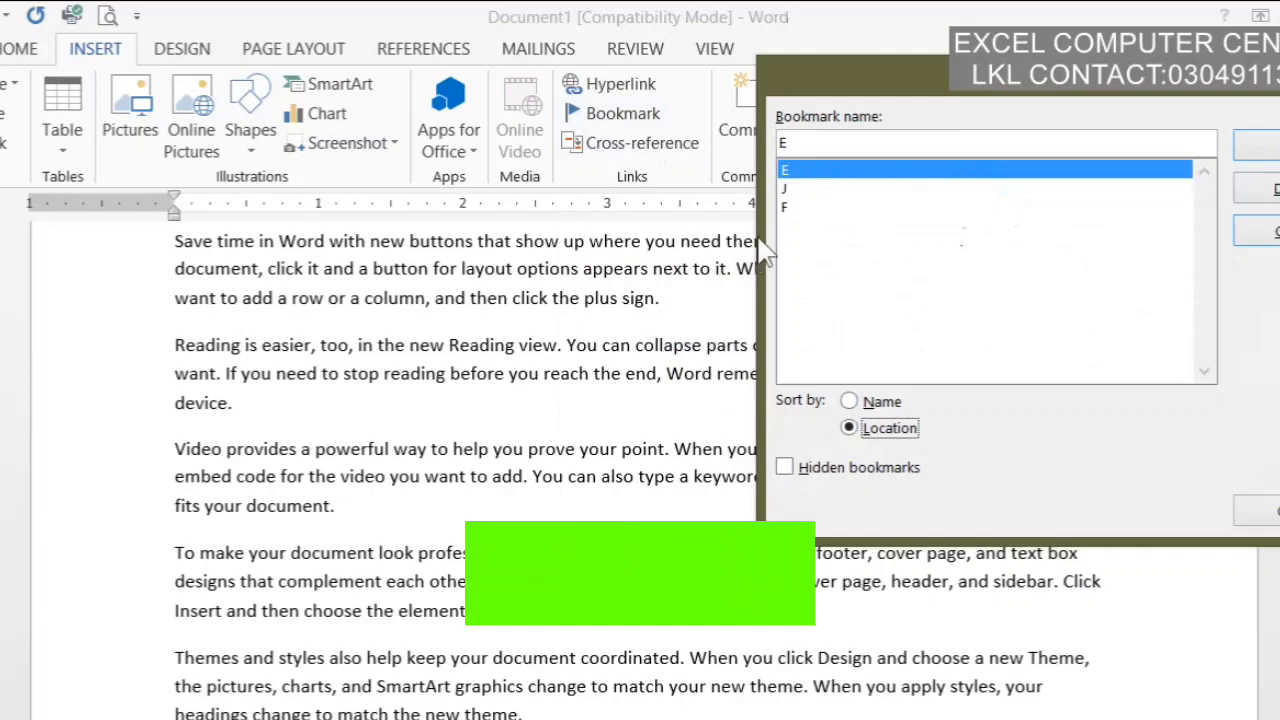
{"action": "left_click", "coordinate": [790, 207]}
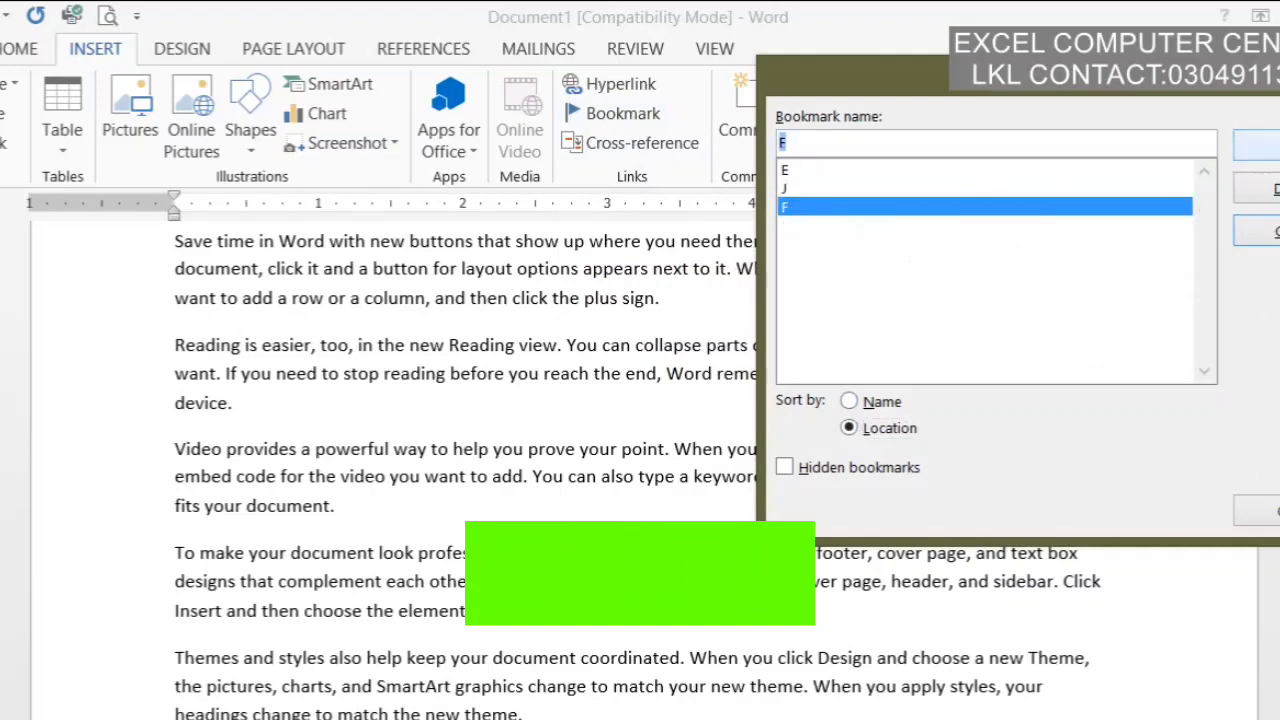
{"action": "left_click", "coordinate": [1272, 231]}
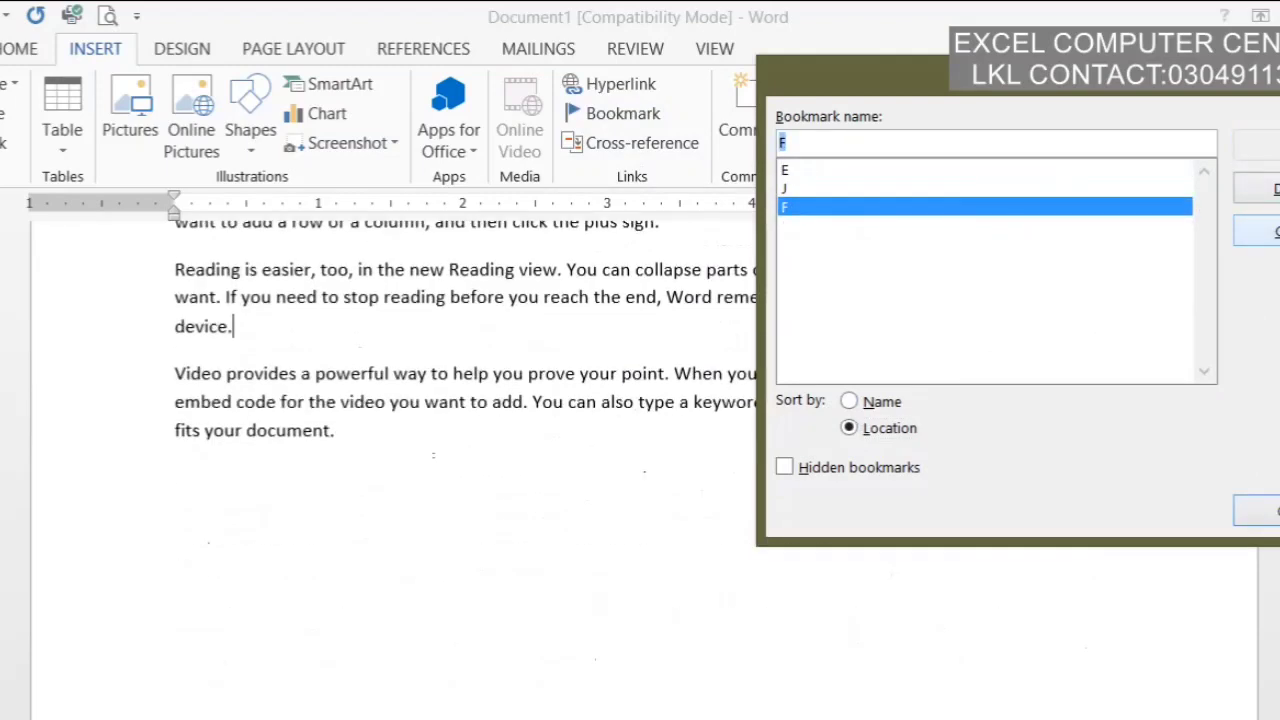
Go to bookmark J and after it to bookmark E.
{"action": "left_click", "coordinate": [822, 188]}
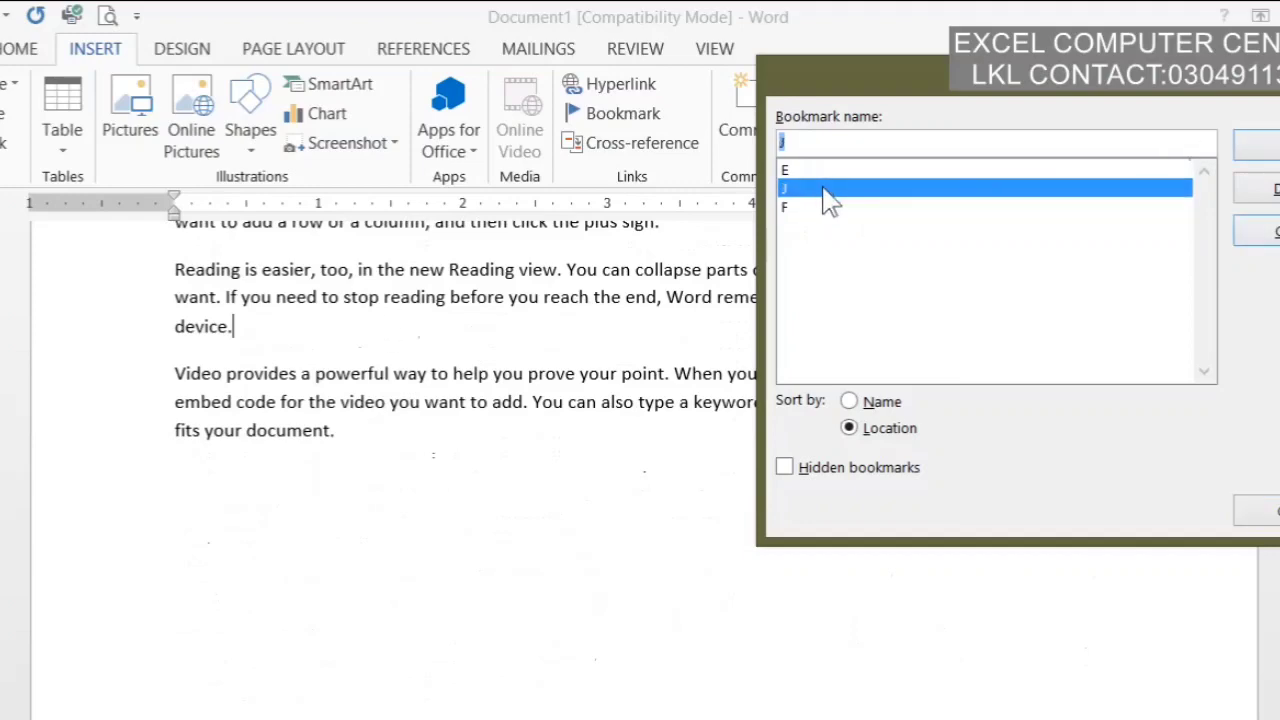
{"action": "left_click", "coordinate": [1268, 231]}
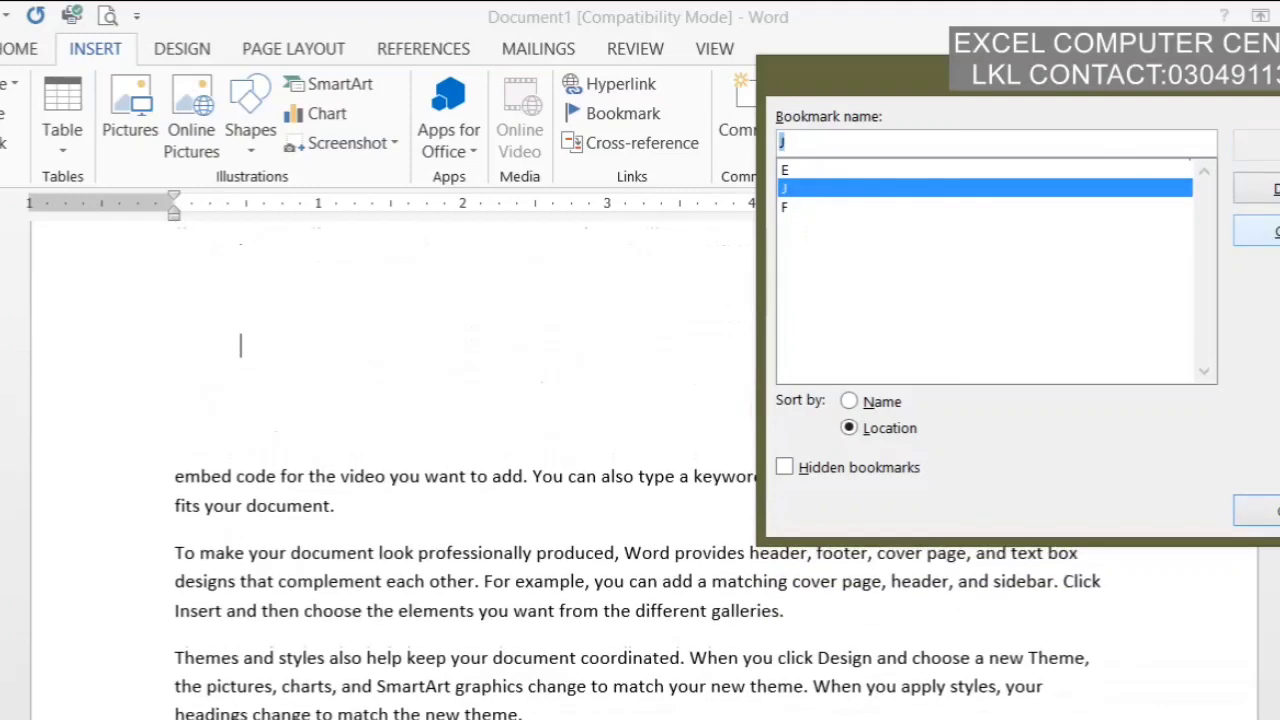
{"action": "left_click", "coordinate": [966, 171]}
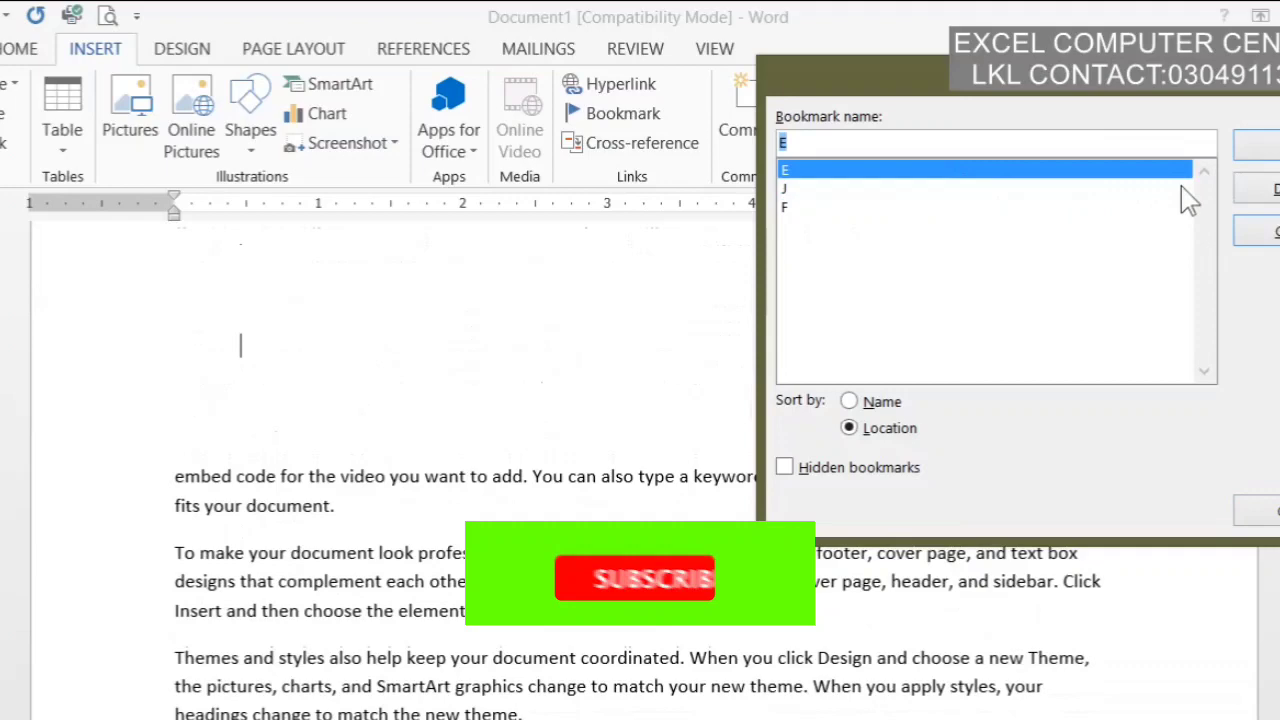
{"action": "left_click", "coordinate": [1258, 238]}
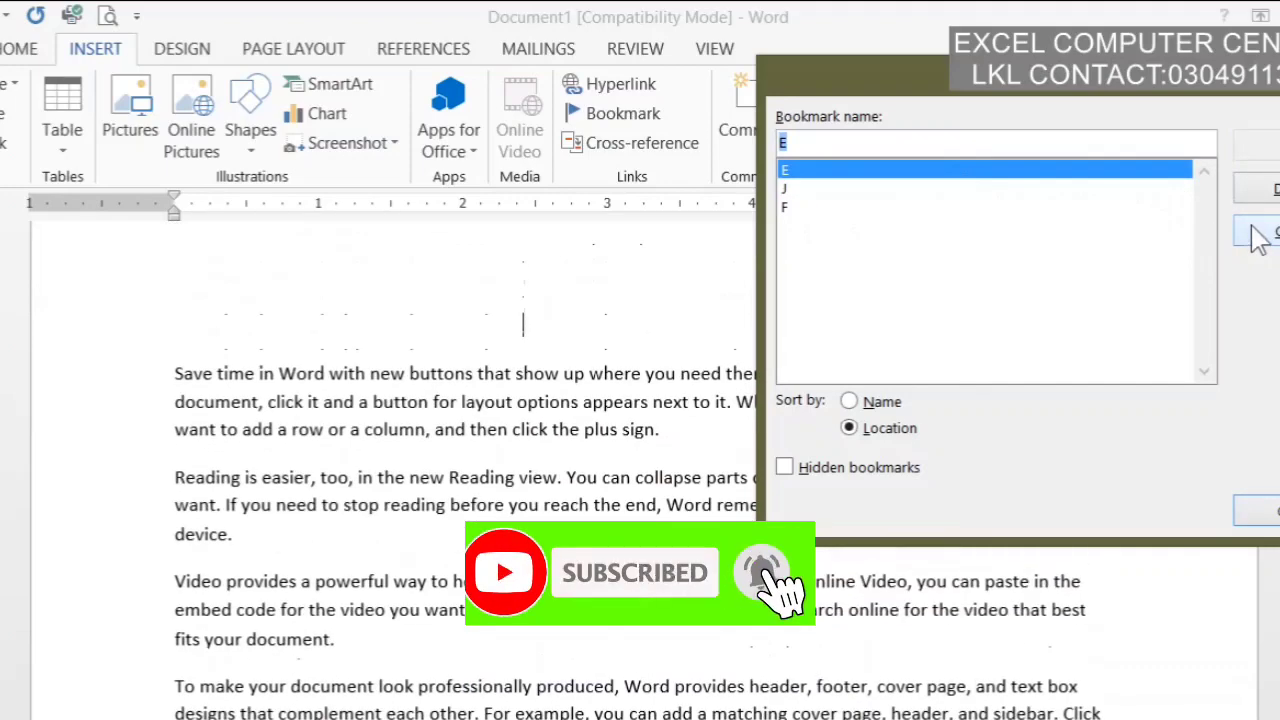